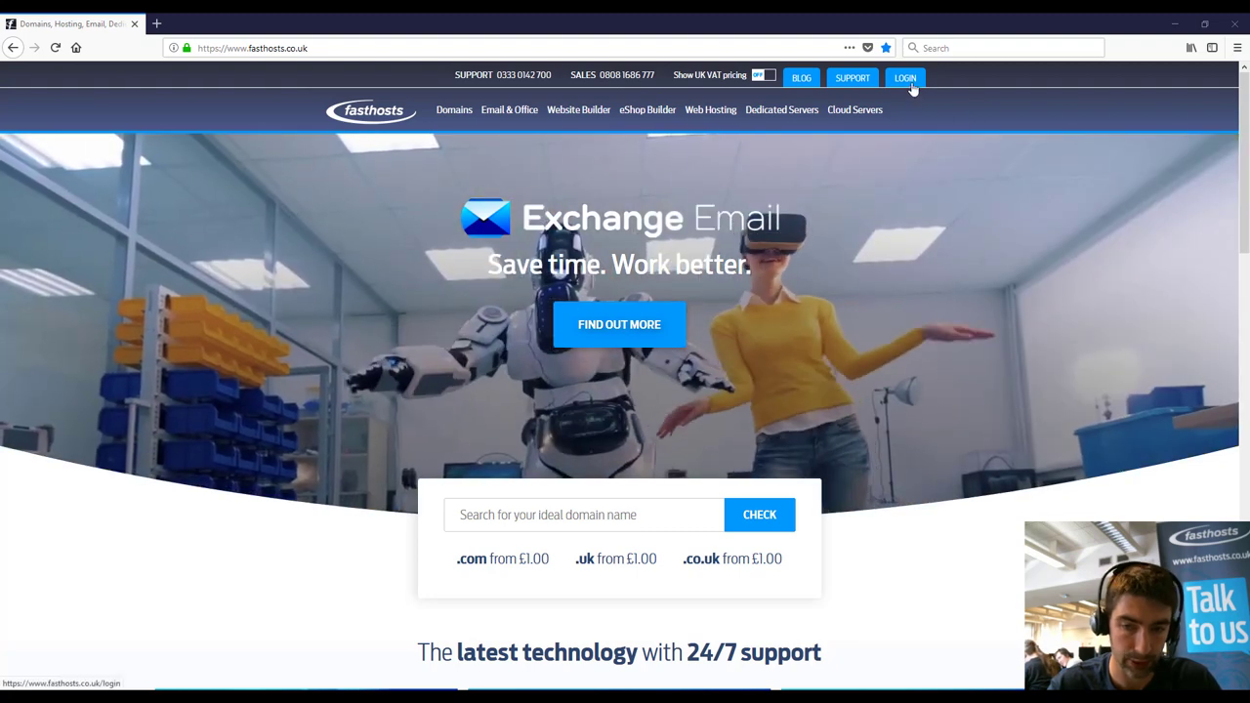
# Step: Open the Fasthosts customer login page from the LOGIN link in the top bar
pyautogui.click(908, 80)
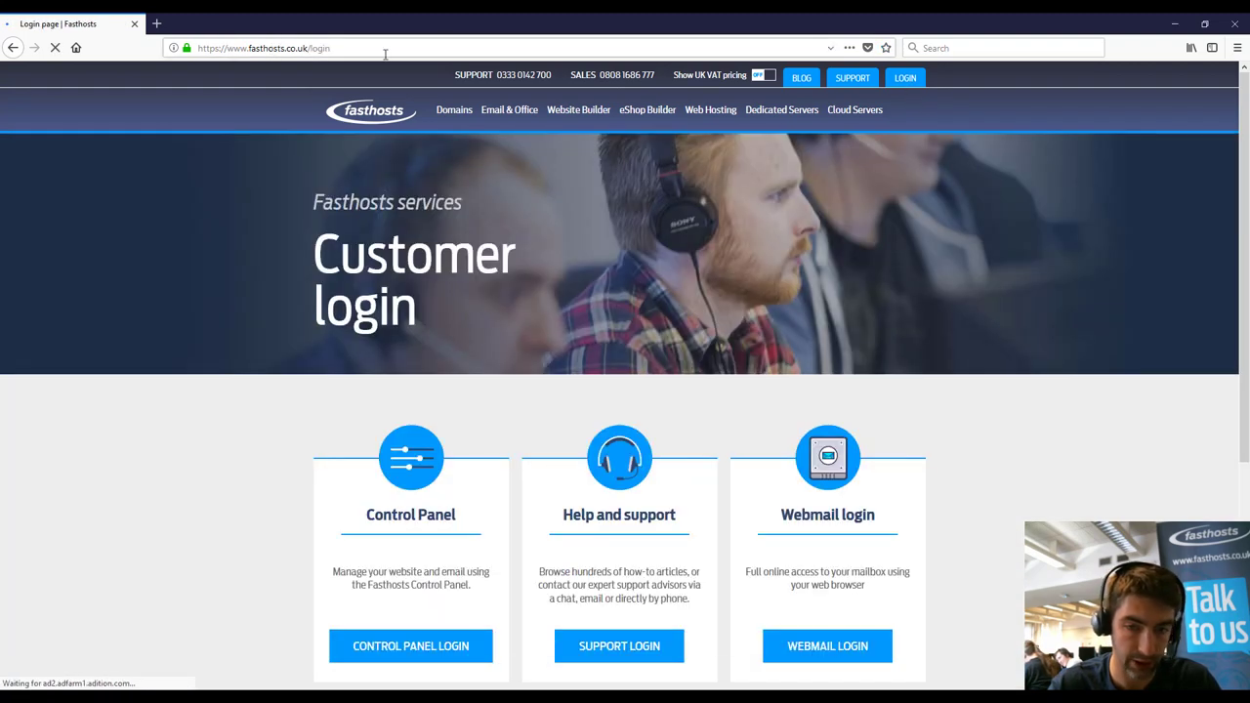
# Step: Log in to the Control Panel with the saved credentials and open the WordPress Hosting overview
pyautogui.click(408, 643)
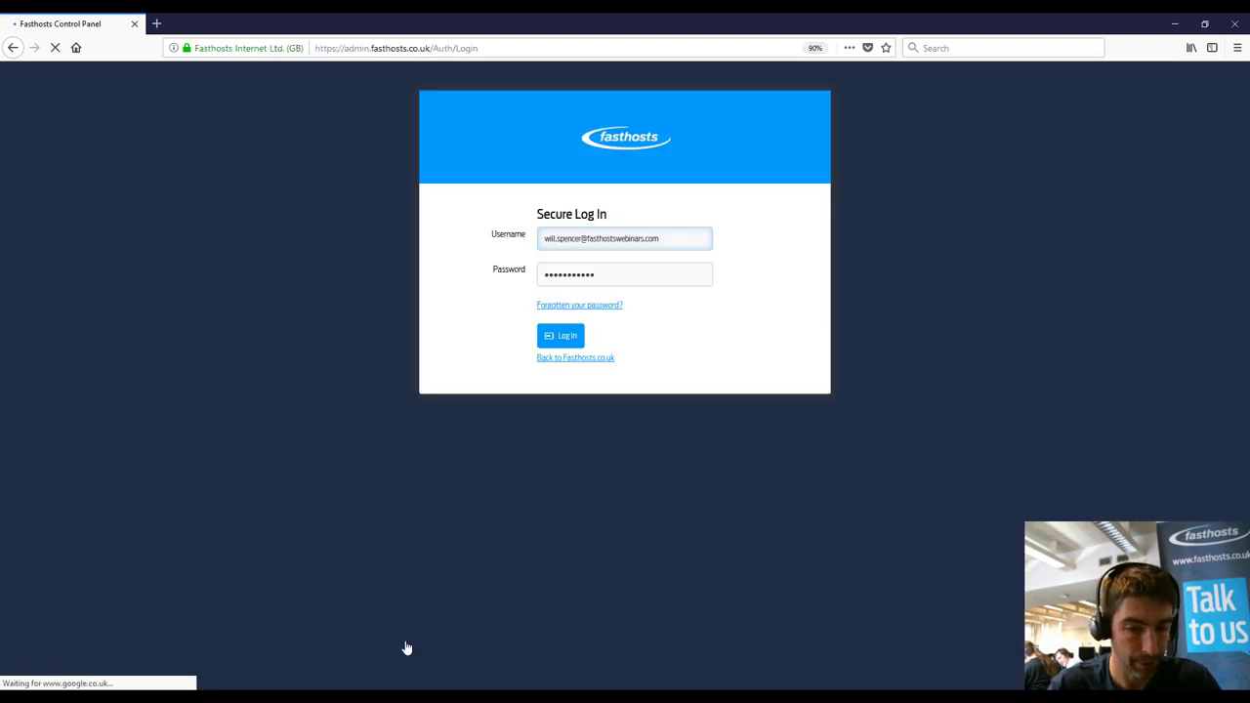
pyautogui.click(559, 337)
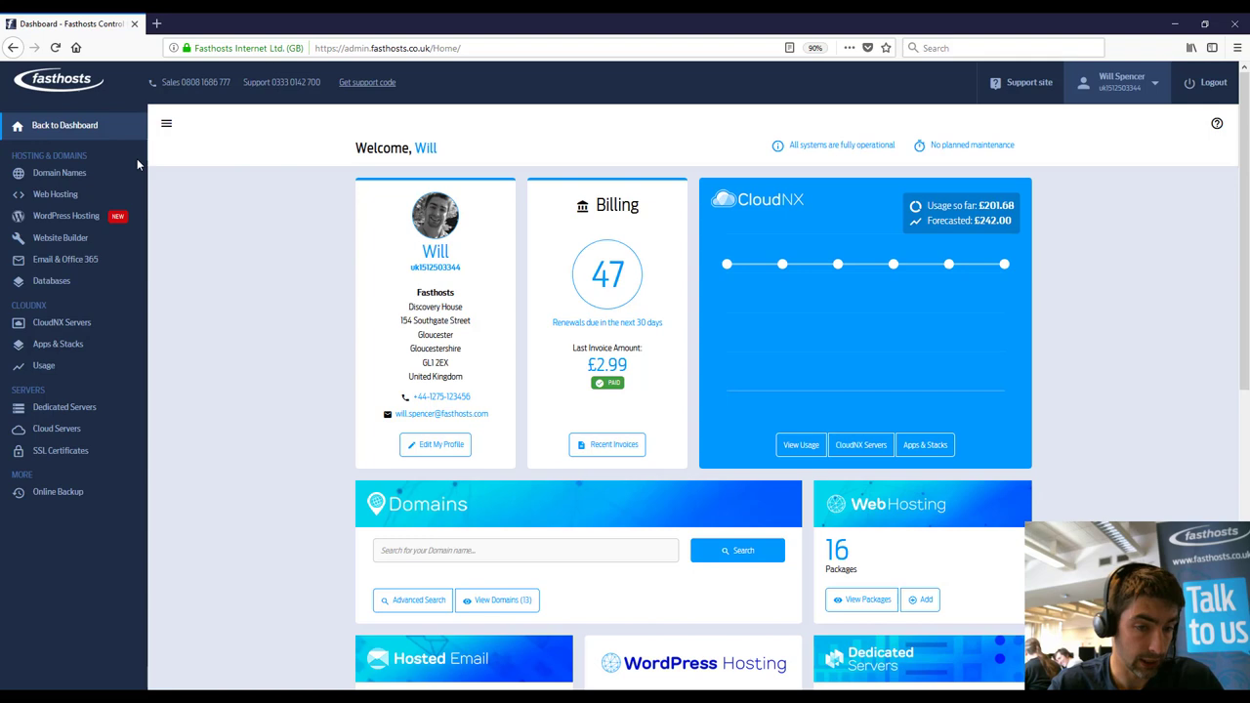
pyautogui.click(82, 217)
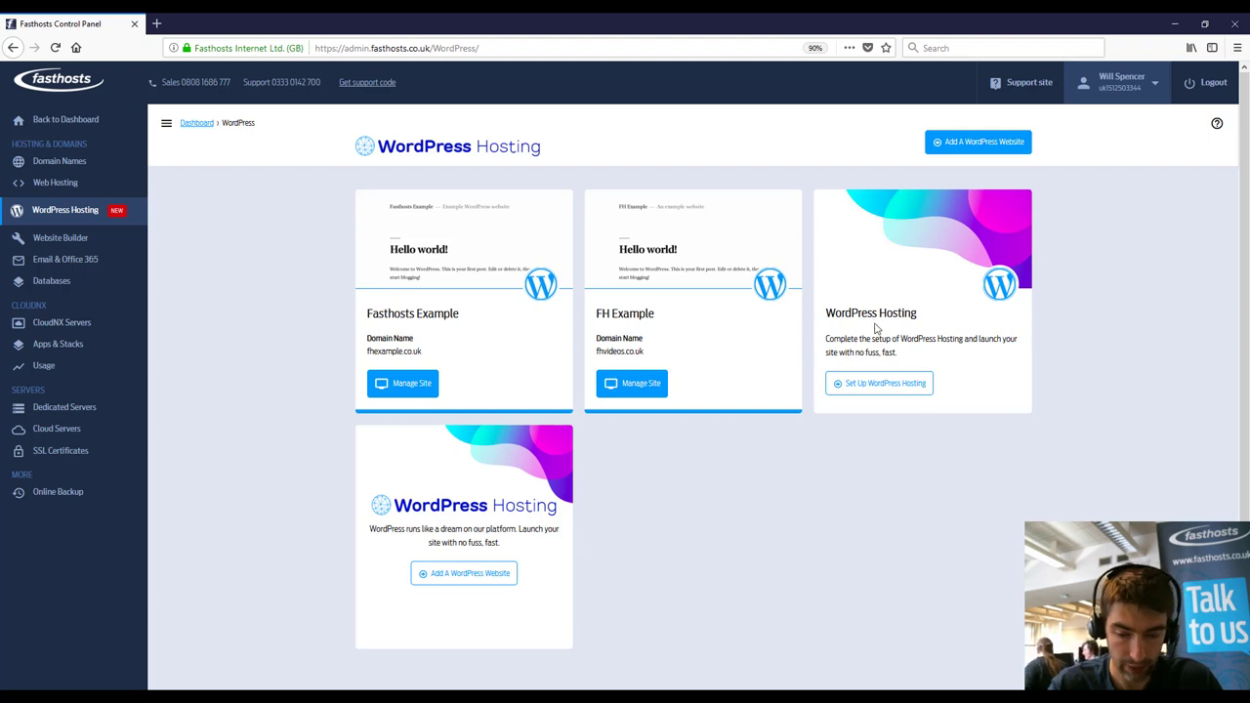
# Step: Begin setup of the unused WordPress Hosting package and enter the website title, fixing a typo
pyautogui.click(888, 387)
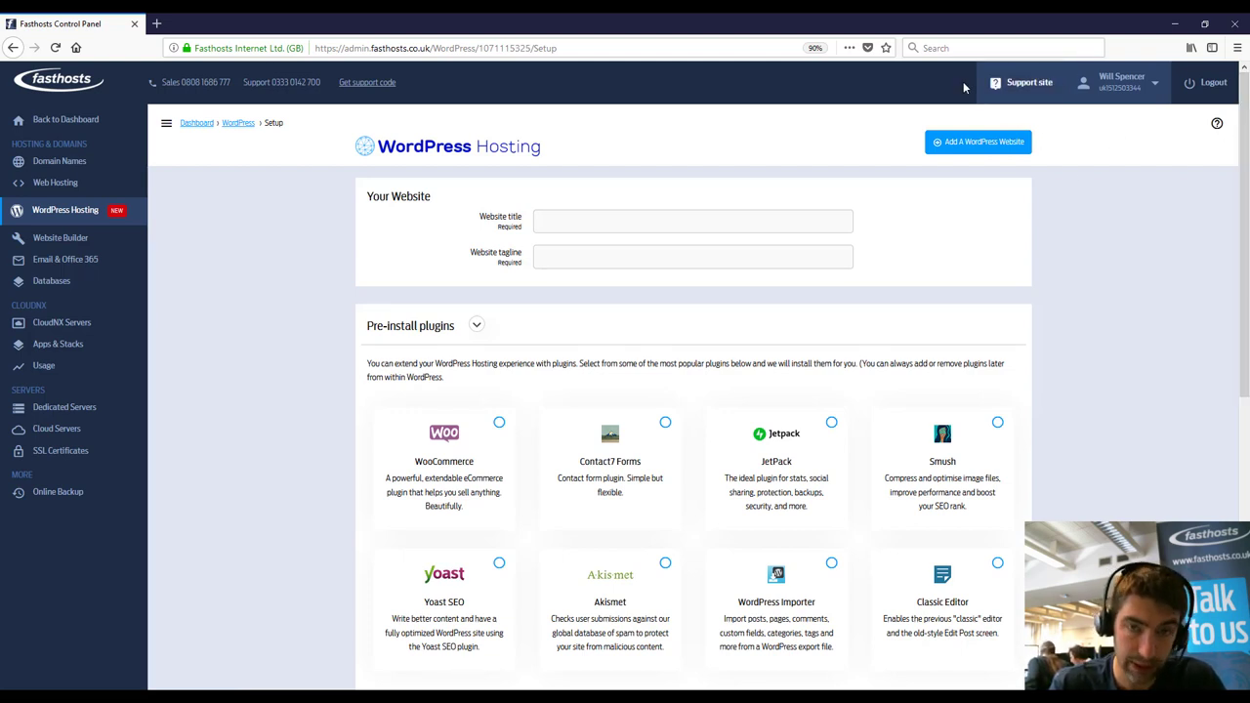
pyautogui.click(677, 216)
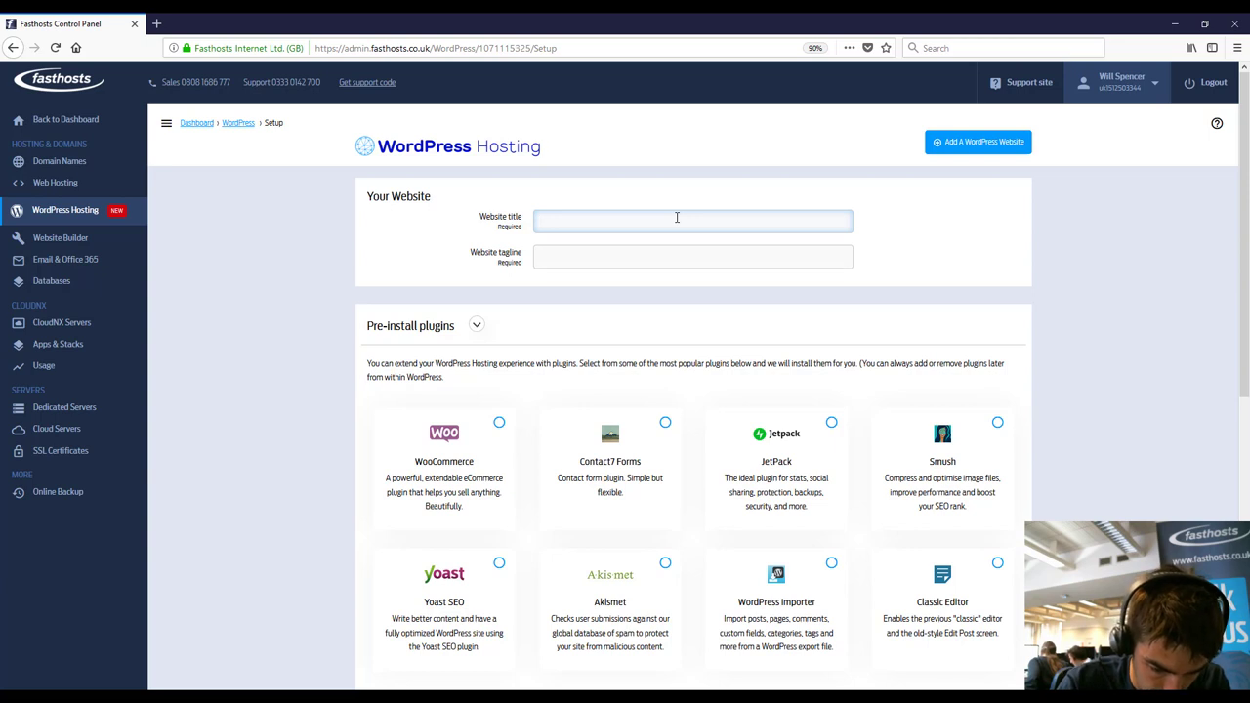
pyautogui.write("Will's web")
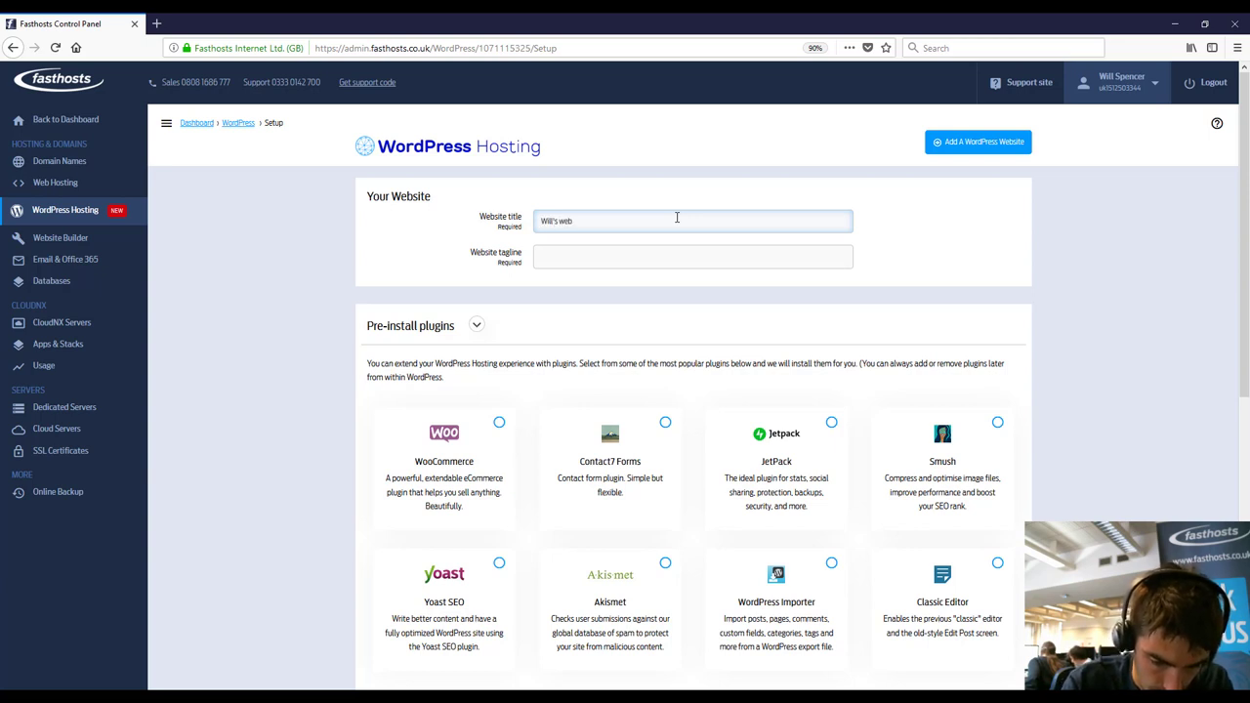
pyautogui.write('site')
pyautogui.press('Tab')
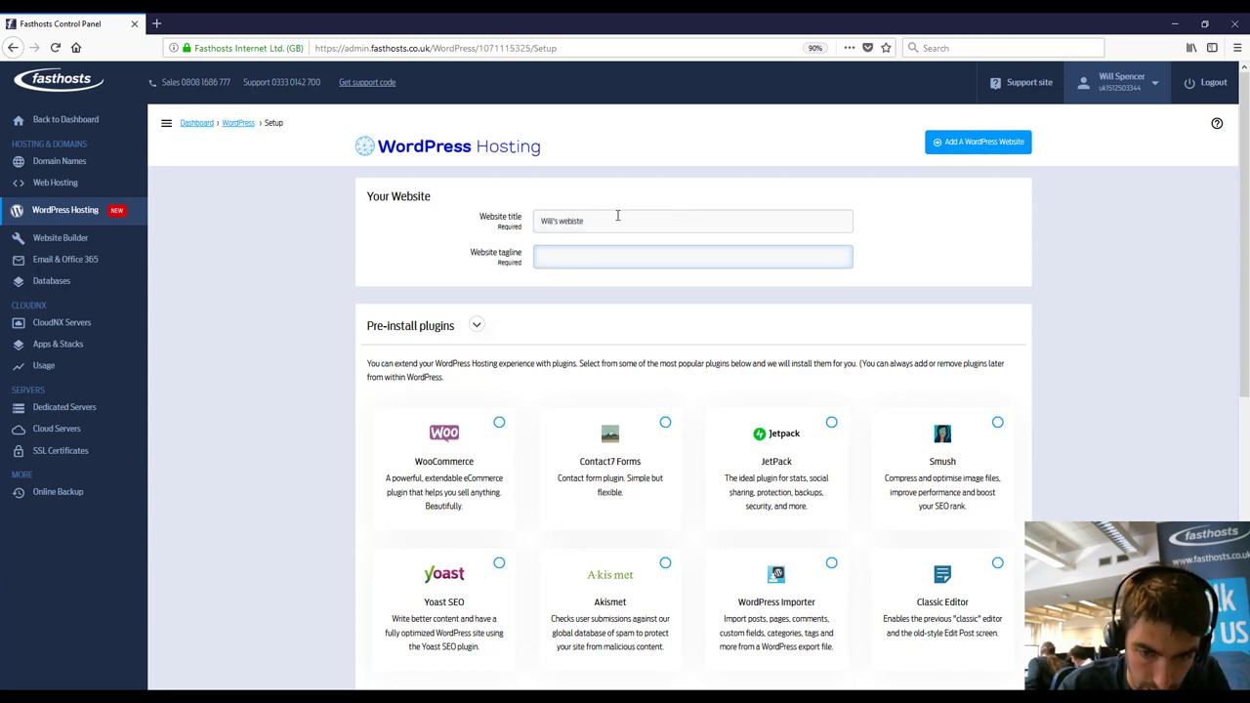
pyautogui.click(618, 222)
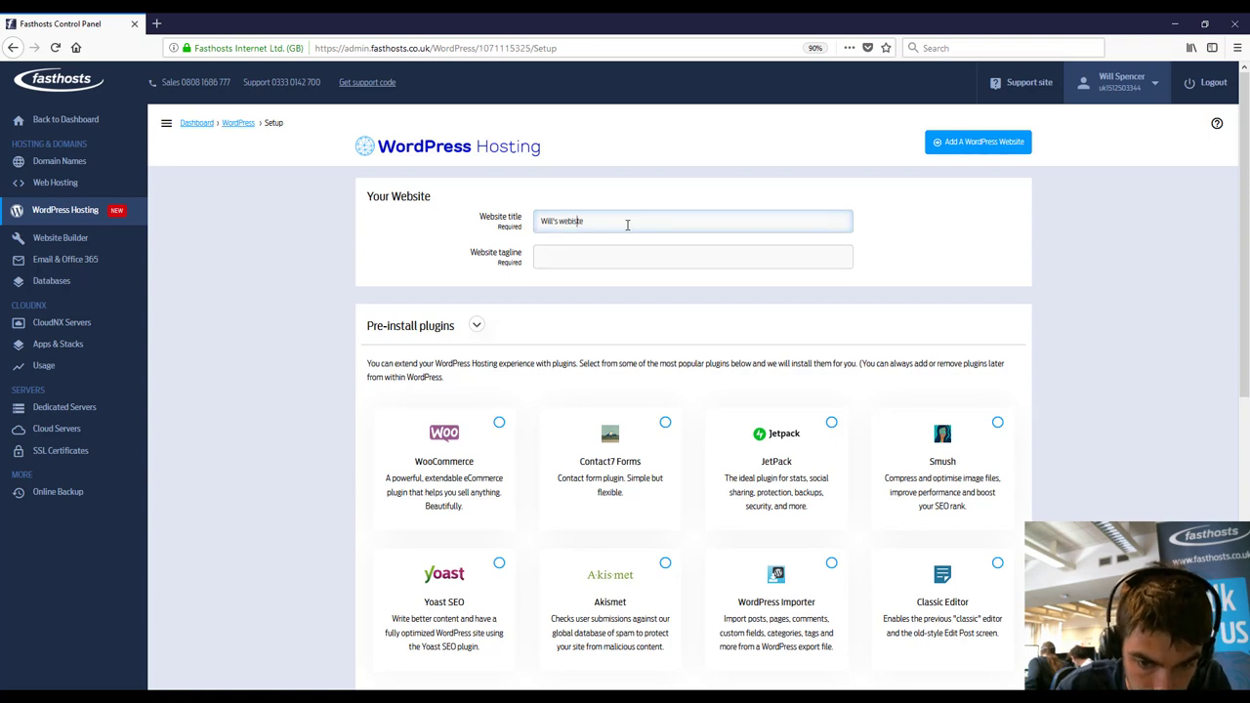
pyautogui.press('BackSpace')
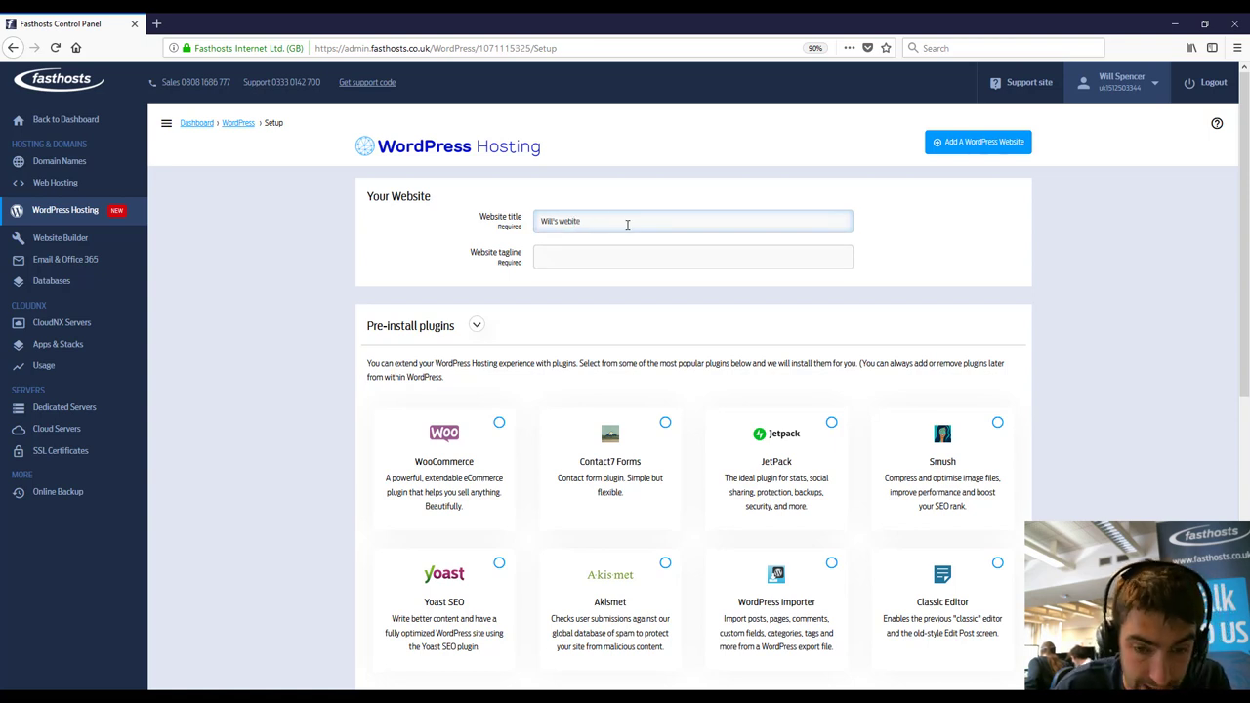
# Step: Enter 'This is my website' as the website tagline
pyautogui.press('Tab')
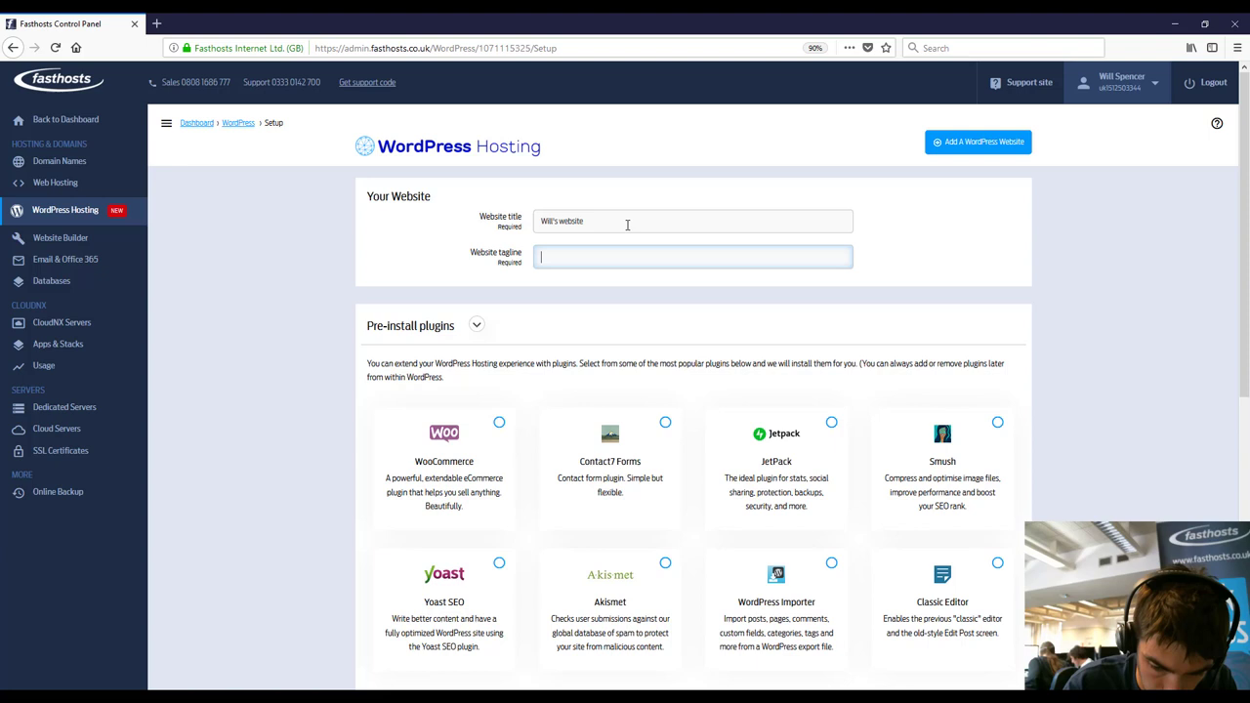
pyautogui.write('Thi')
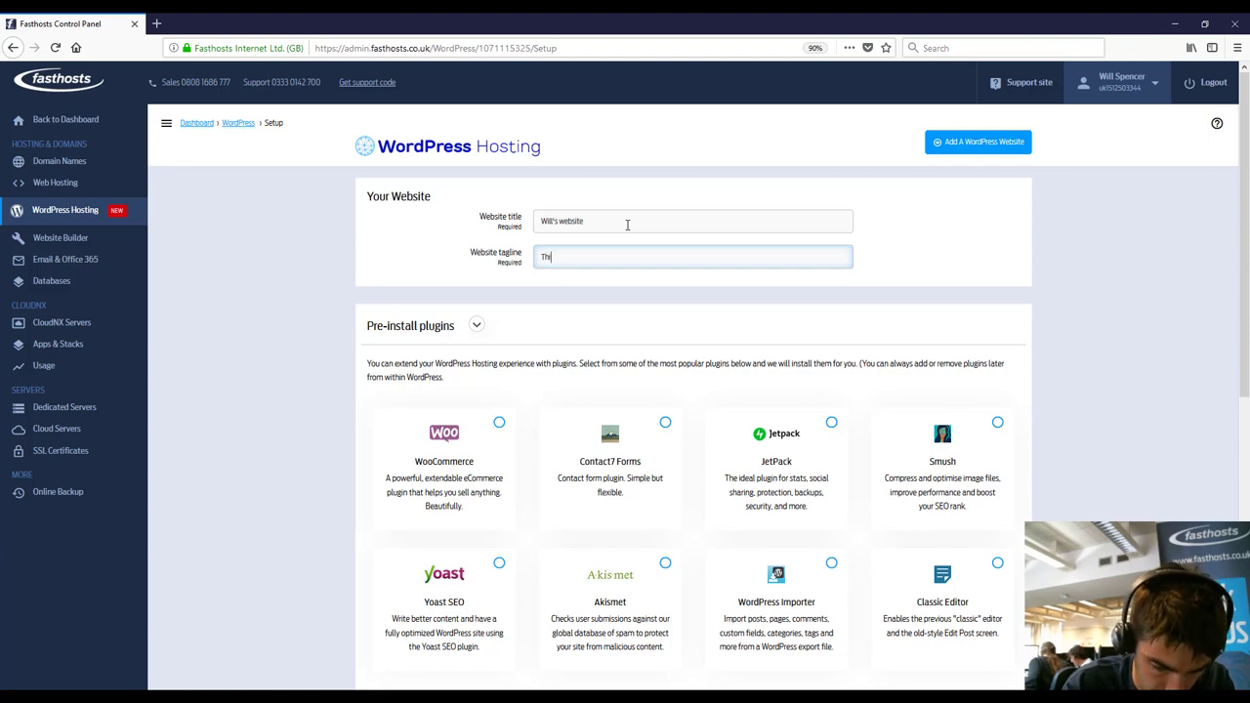
pyautogui.write('s is my website')
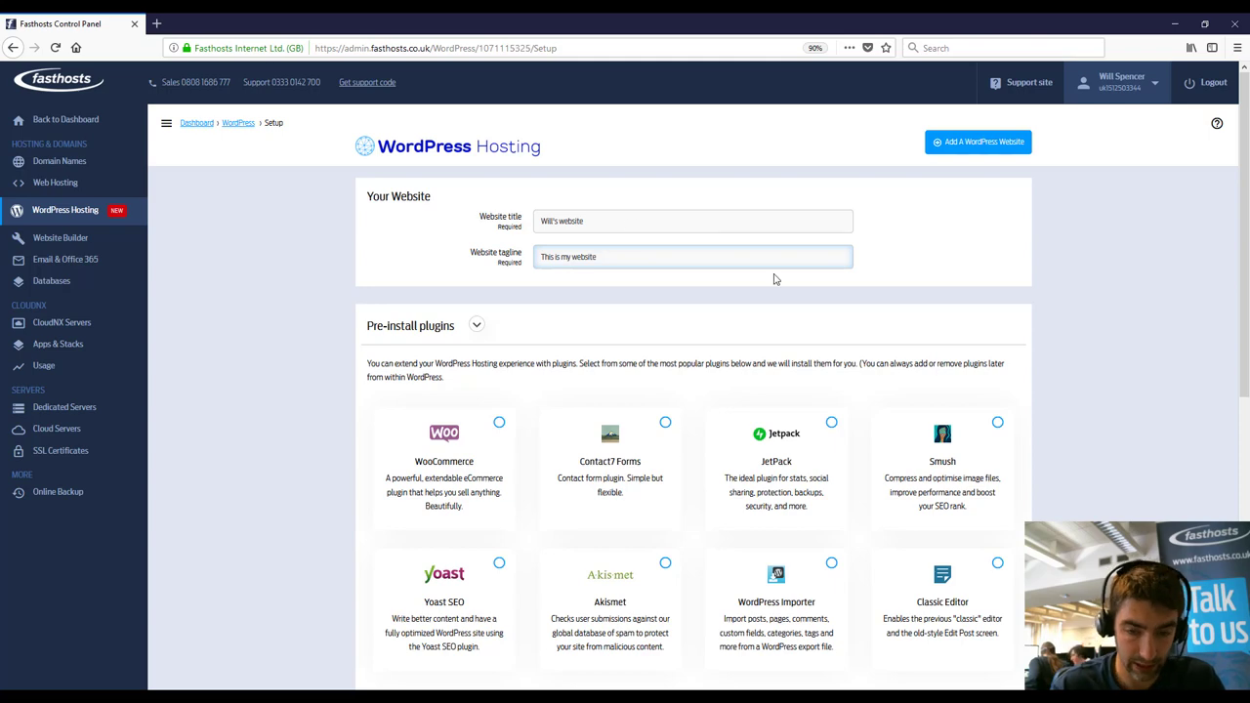
pyautogui.click(1117, 320)
# Step: Select Contact7 Forms under Pre-install plugins and scroll down to the Admin User section
pyautogui.scroll(-3, 1117, 320)
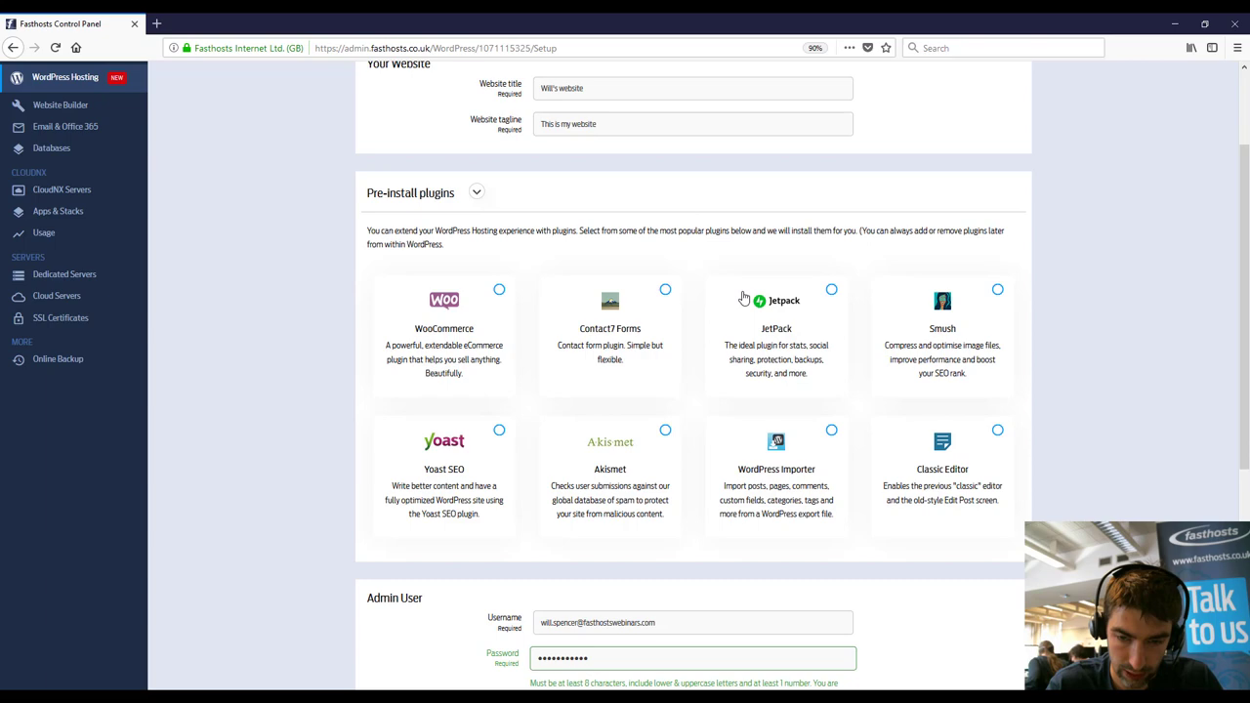
pyautogui.click(665, 291)
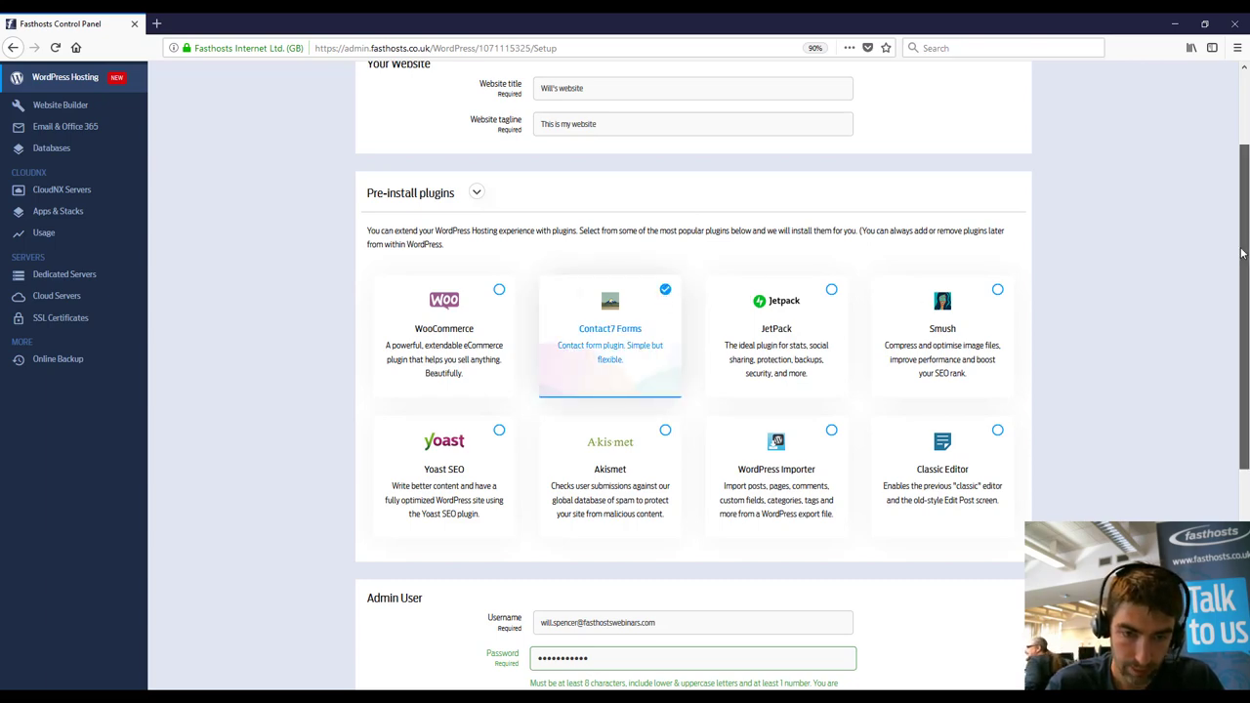
pyautogui.moveTo(1244, 239); pyautogui.dragTo(1233, 299)
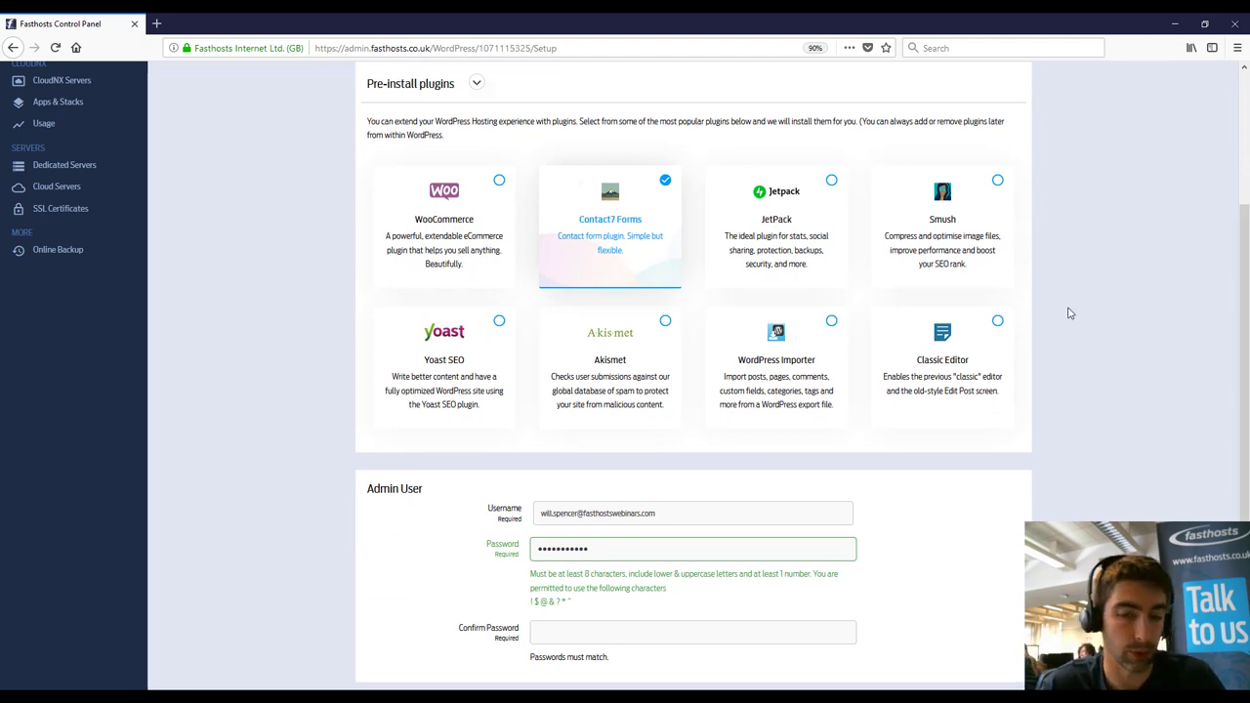
pyautogui.moveTo(1244, 278); pyautogui.dragTo(1232, 389)
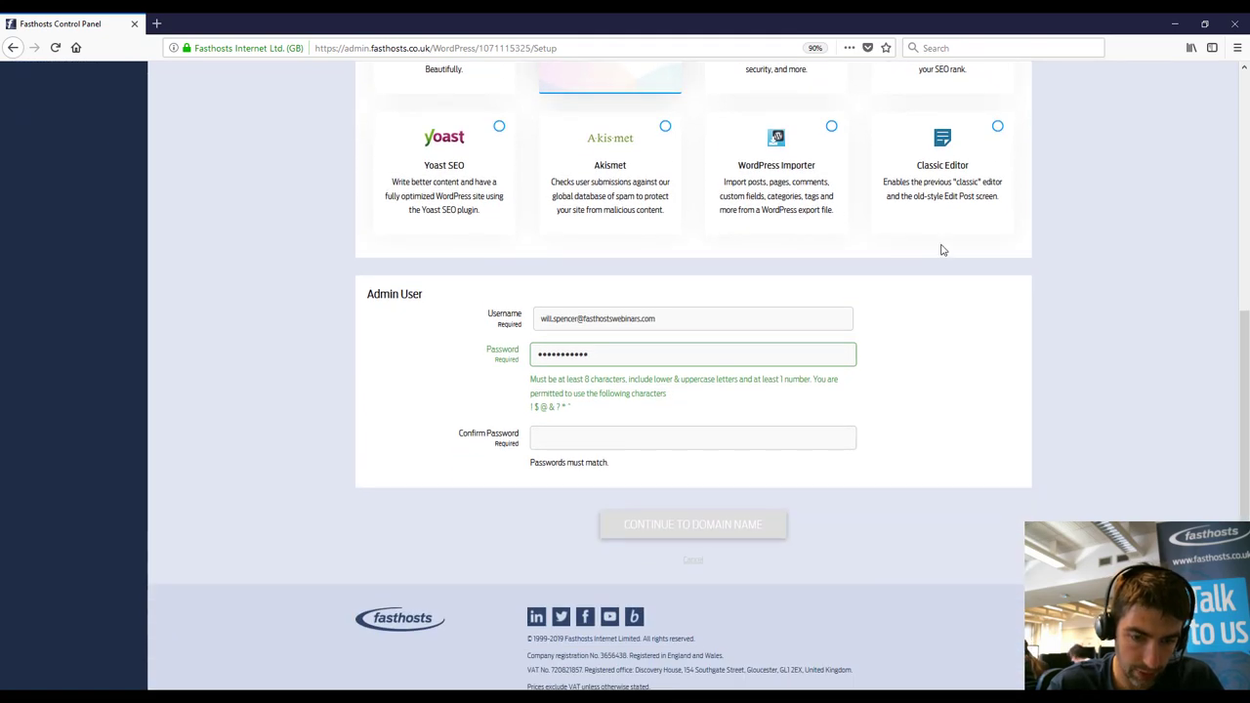
# Step: Replace the prefilled admin username with a new admin username
pyautogui.doubleClick(676, 321)
pyautogui.press('BackSpace')
pyautogui.press('BackSpace')
pyautogui.press('BackSpace')
pyautogui.press('BackSpace')
pyautogui.press('BackSpace')
pyautogui.press('BackSpace')
pyautogui.press('BackSpace')
pyautogui.press('BackSpace')
pyautogui.press('BackSpace')
pyautogui.press('BackSpace')
pyautogui.press('BackSpace')
pyautogui.press('BackSpace')
pyautogui.press('BackSpace')
pyautogui.press('BackSpace')
pyautogui.press('BackSpace')
pyautogui.press('BackSpace')
pyautogui.press('BackSpace')
pyautogui.press('BackSpace')
pyautogui.press('BackSpace')
pyautogui.press('BackSpace')
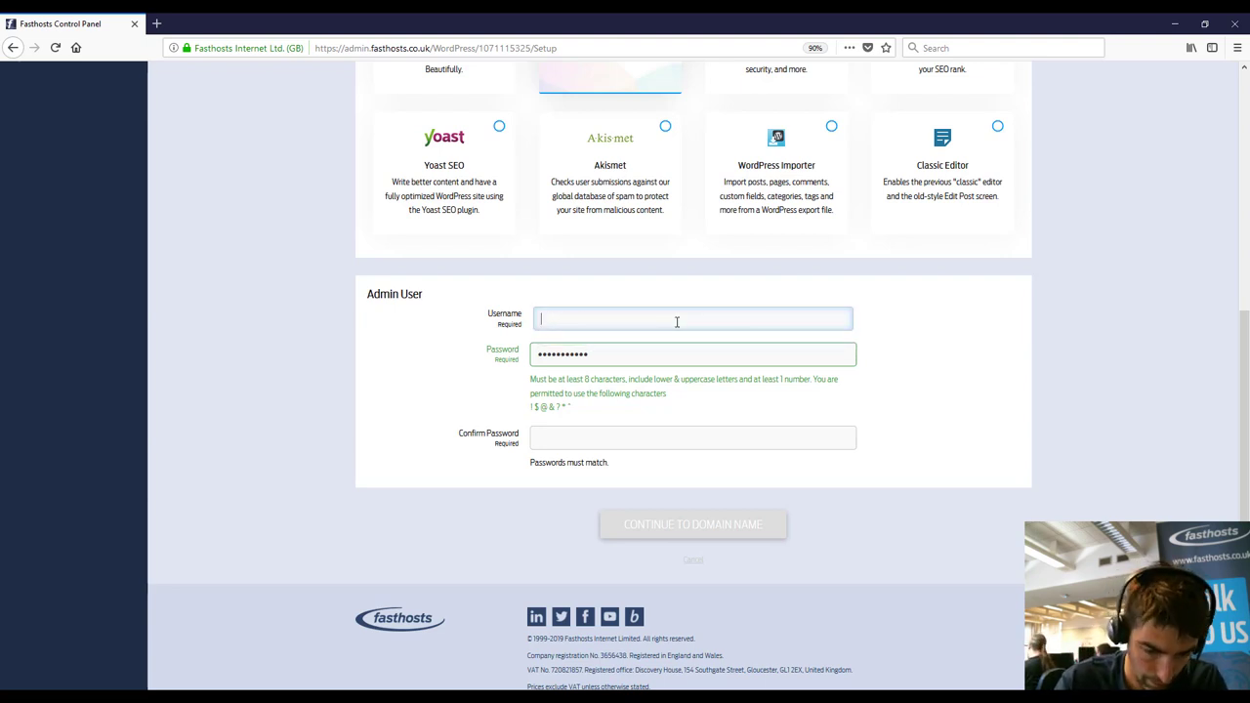
pyautogui.write('Will')
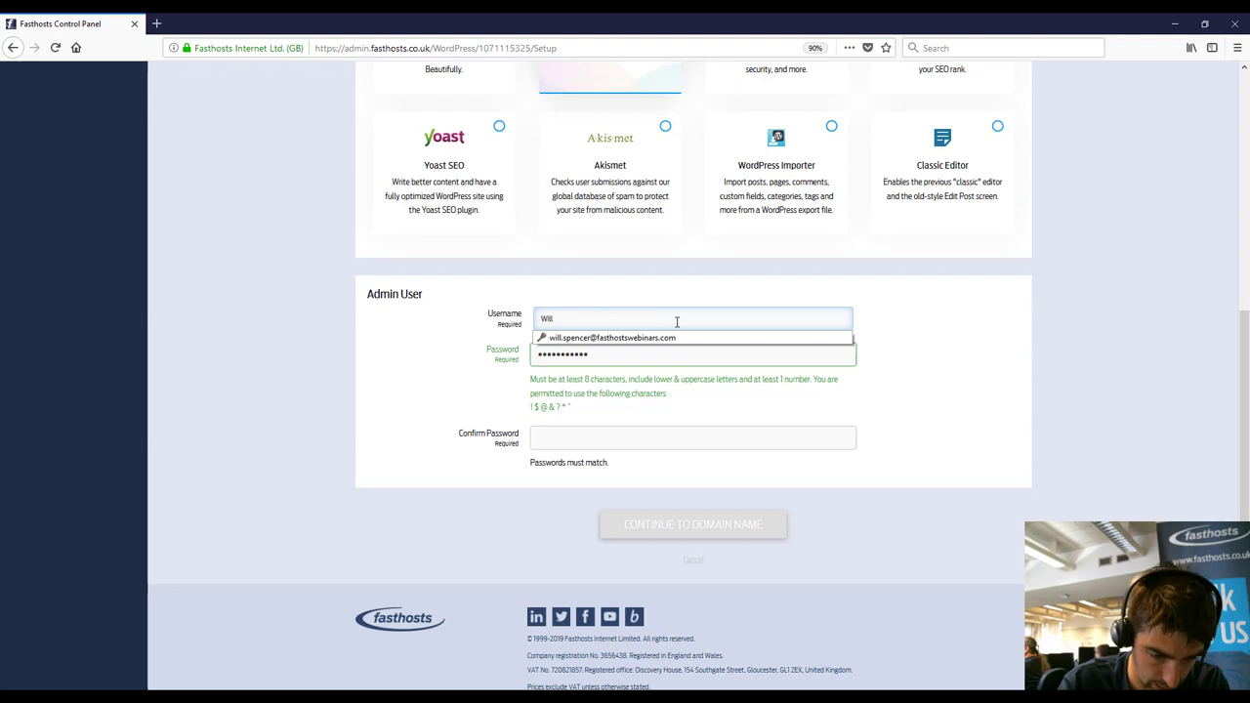
pyautogui.write('admin')
pyautogui.press('Tab')
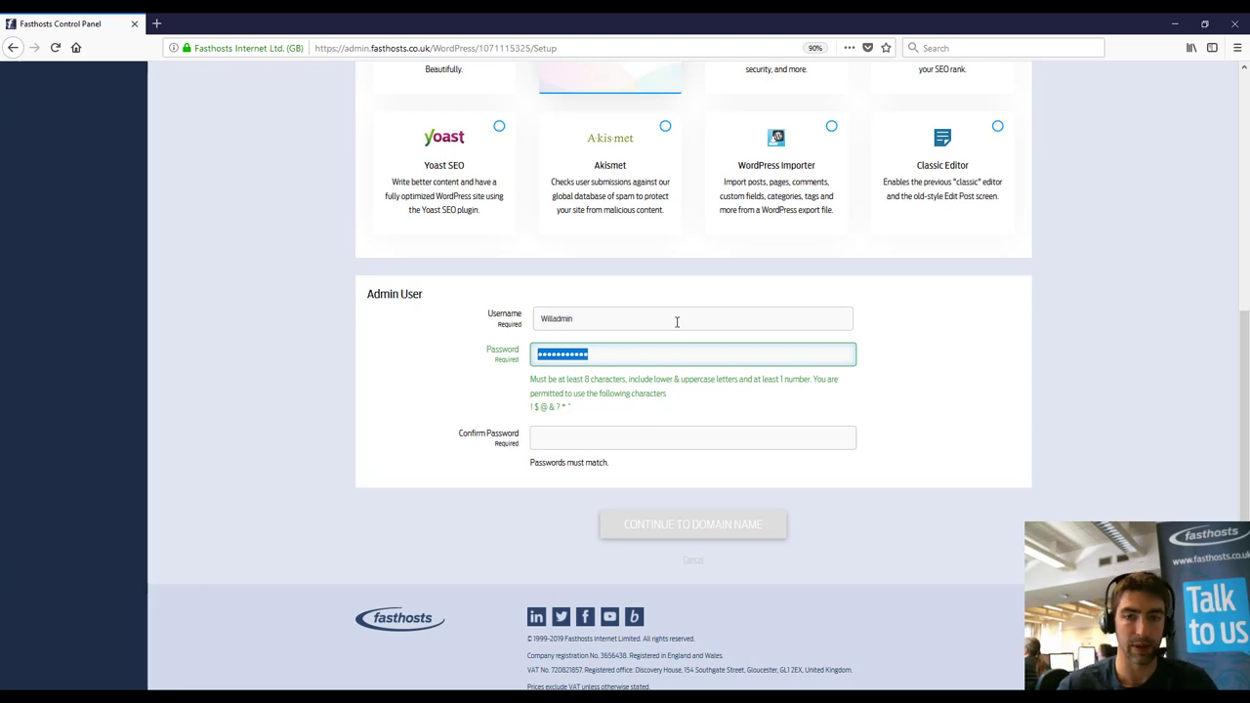
pyautogui.click(676, 321)
pyautogui.scroll(-1, 632, 237)
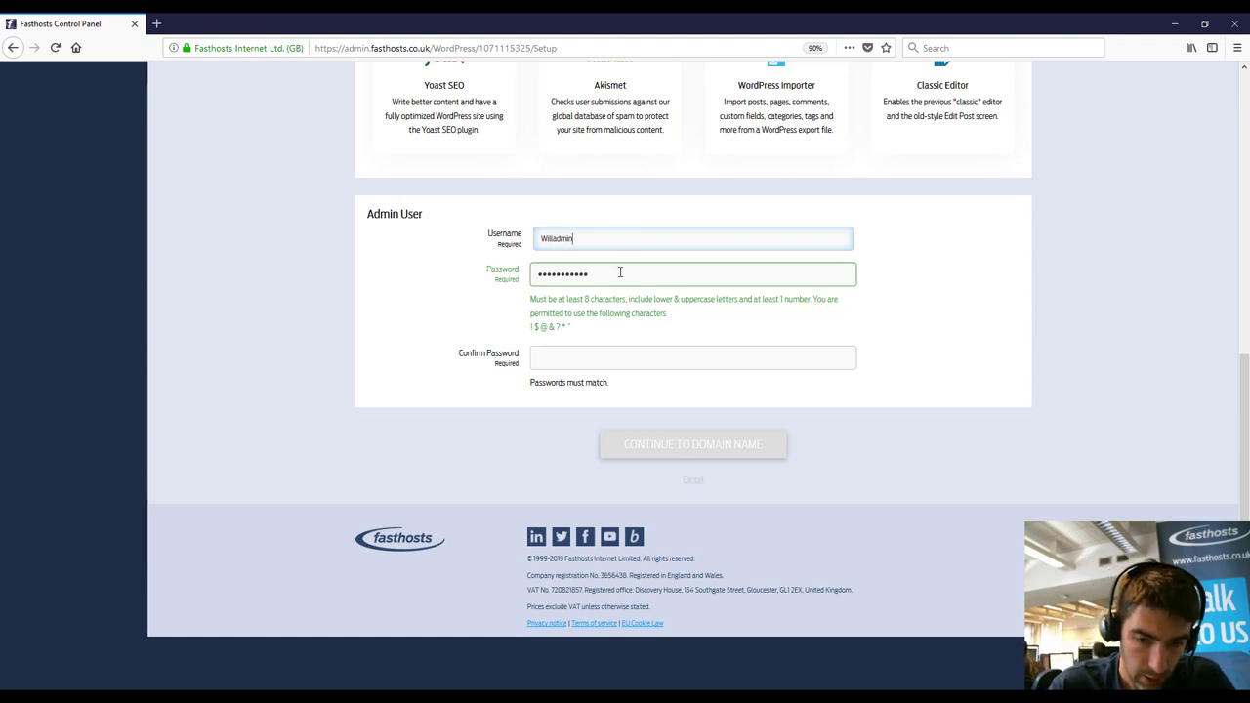
# Step: Enter the admin password, confirm it, and proceed to the Domain Name step
pyautogui.click(496, 278)
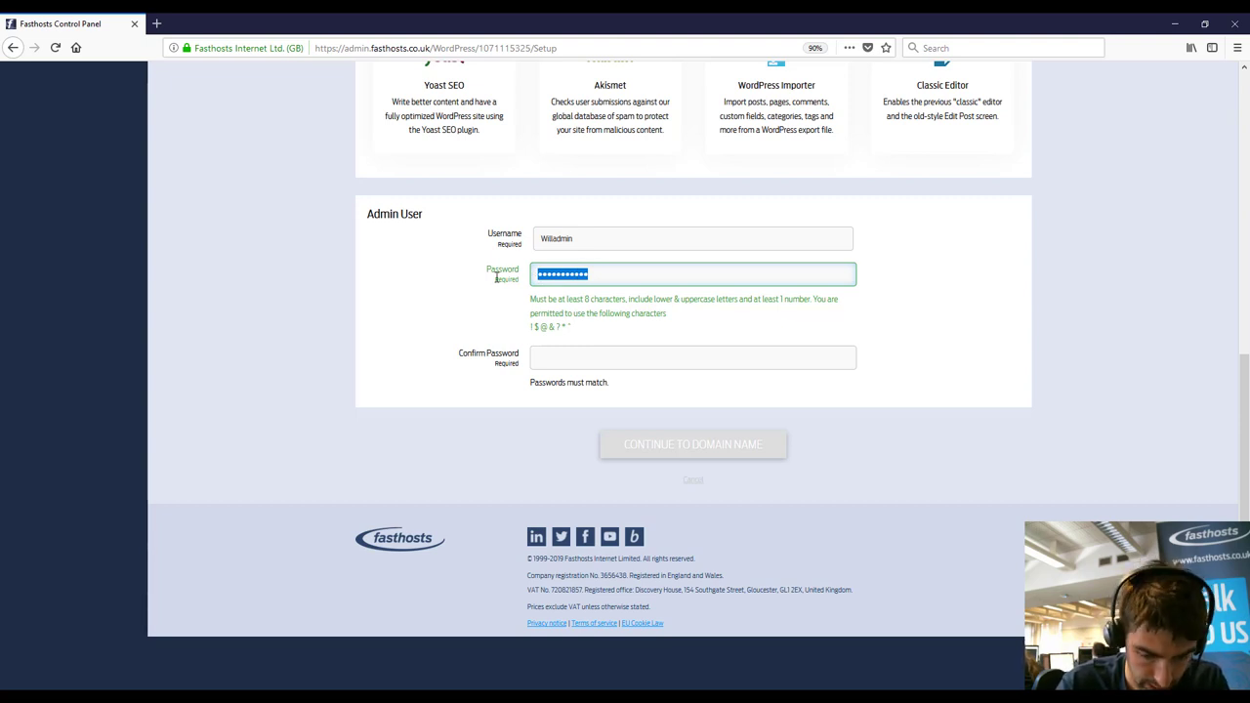
pyautogui.write('••••••')
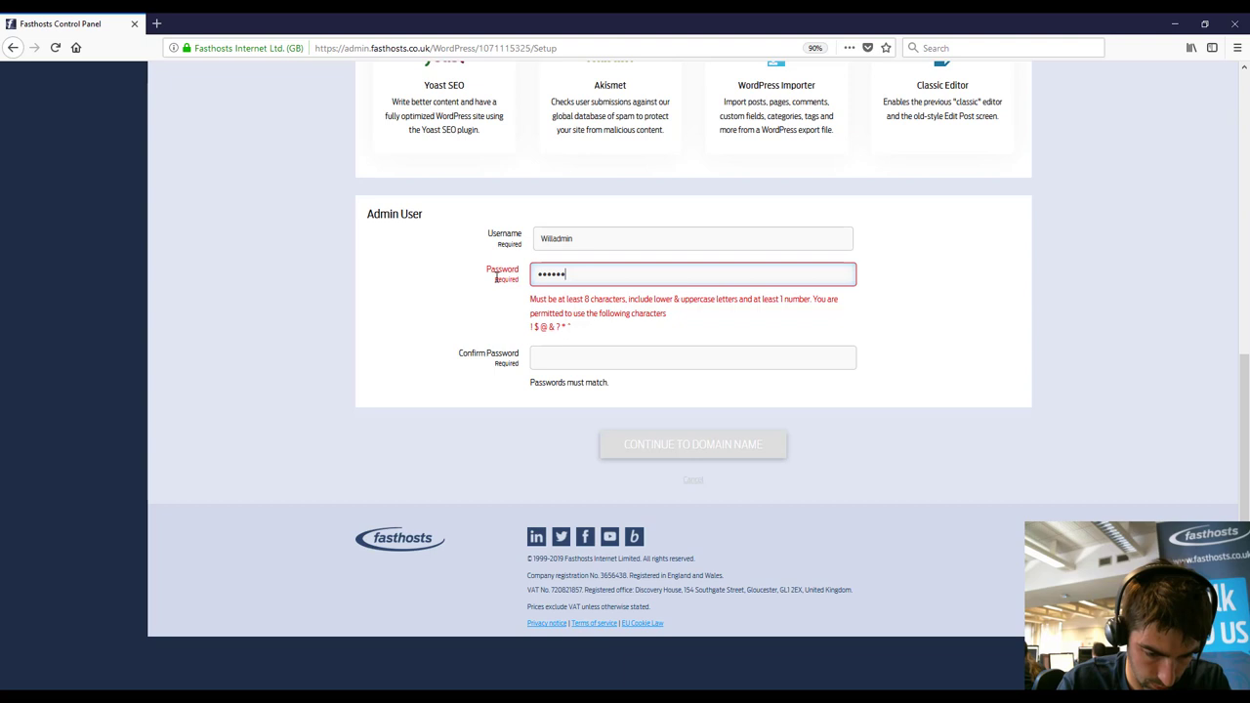
pyautogui.write('•••••')
pyautogui.press('Tab')
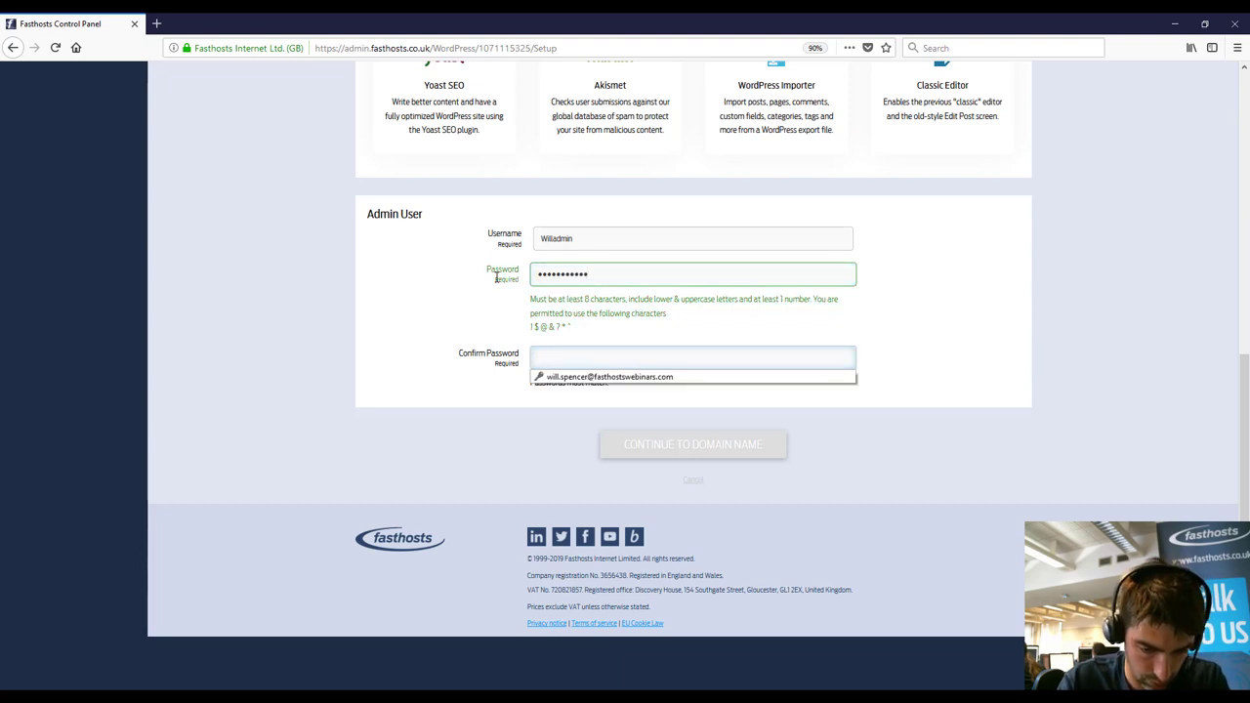
pyautogui.write('•••••••••••')
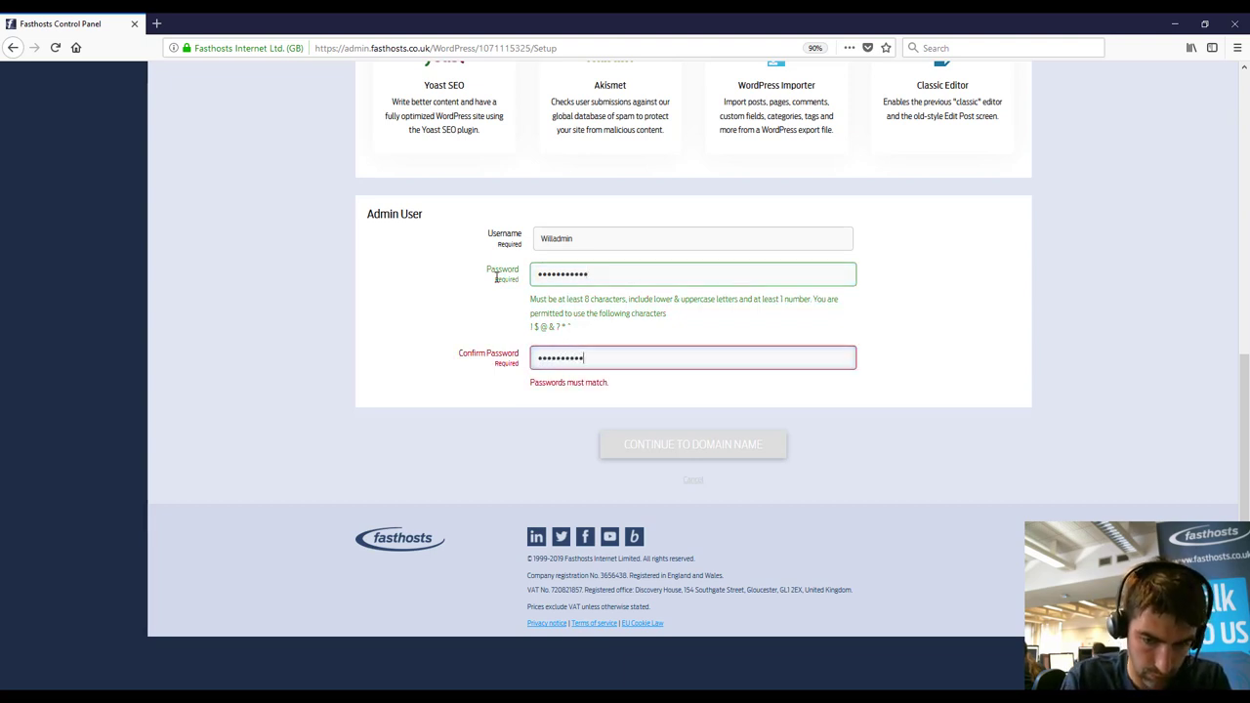
pyautogui.write('•')
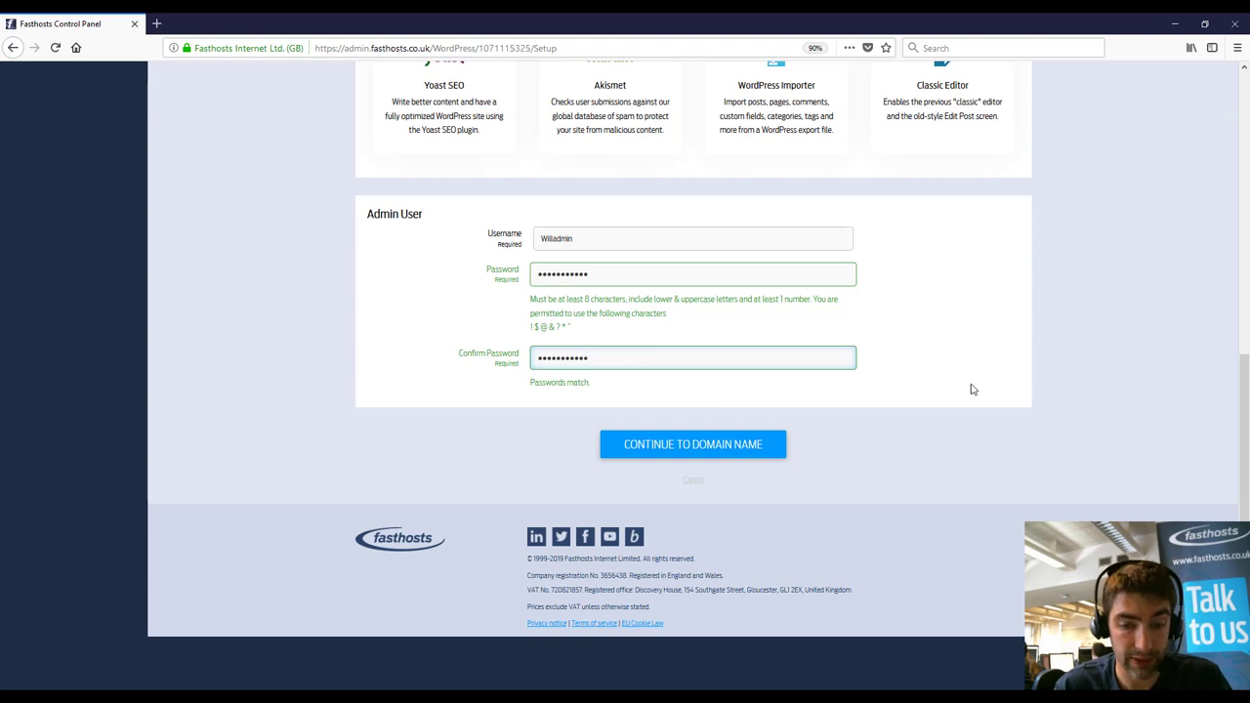
pyautogui.click(756, 453)
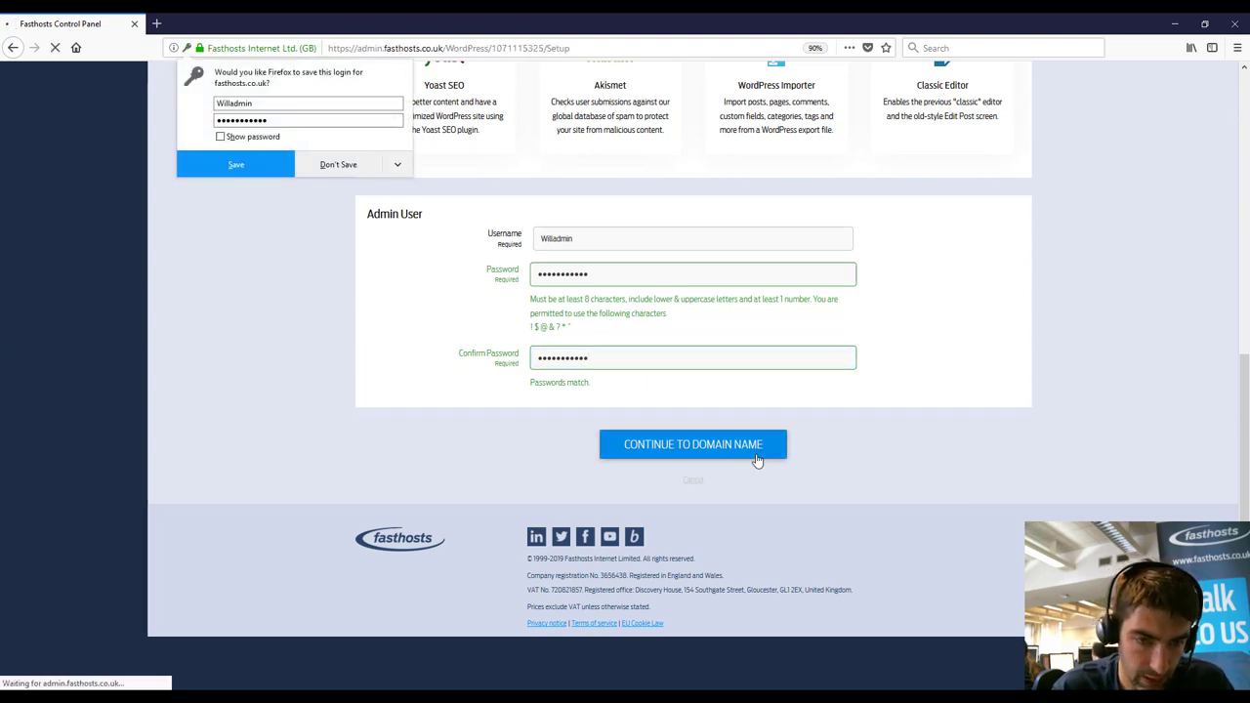
# Step: Decline Firefox's save-login prompt and review the new, existing and external domain options
pyautogui.click(332, 163)
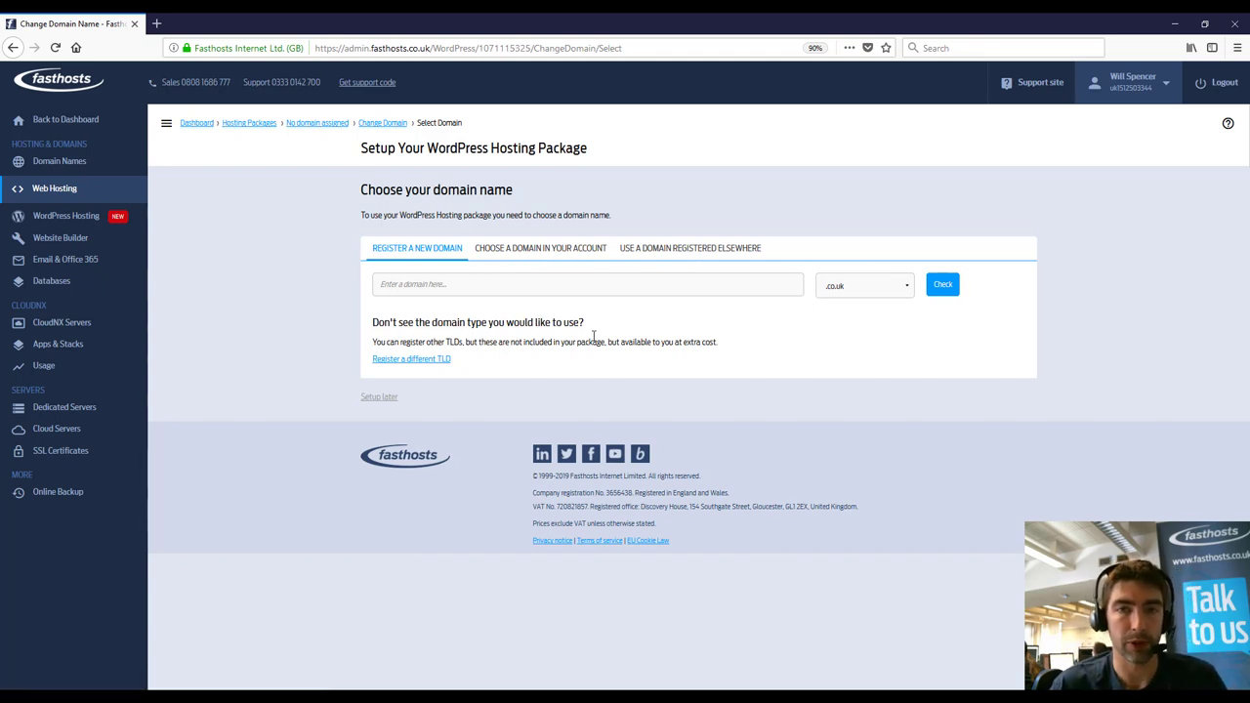
pyautogui.click(563, 251)
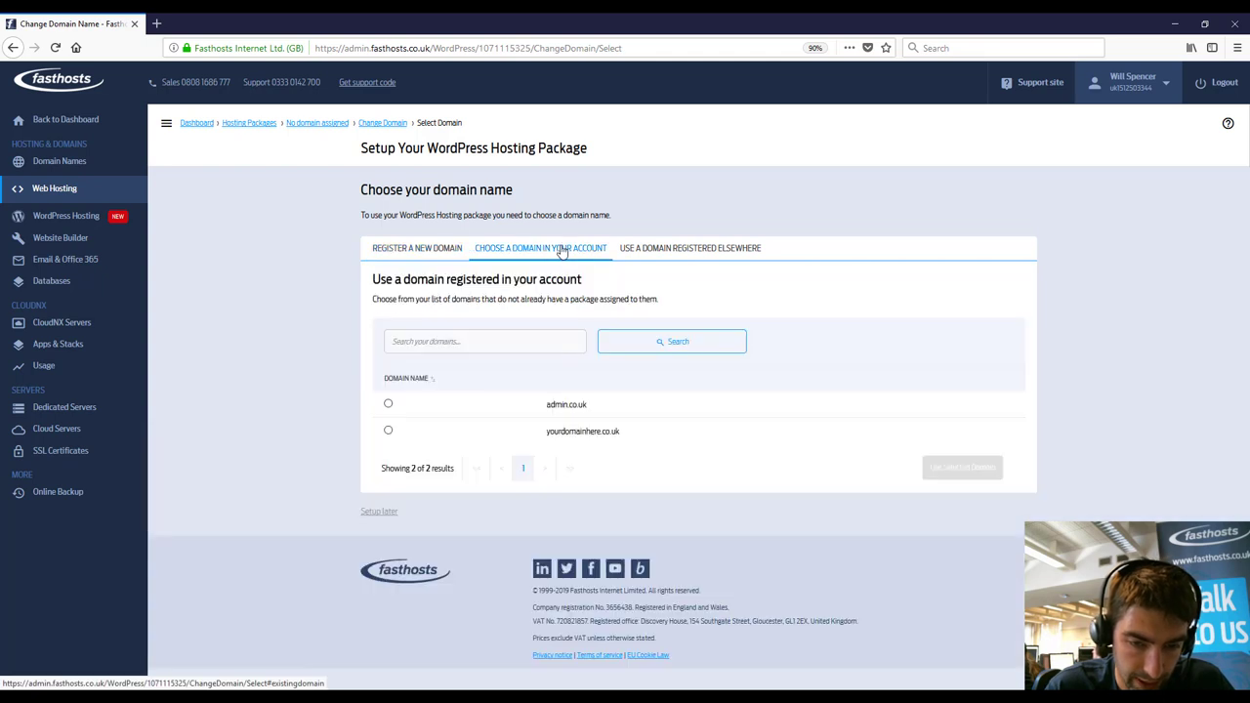
pyautogui.click(661, 250)
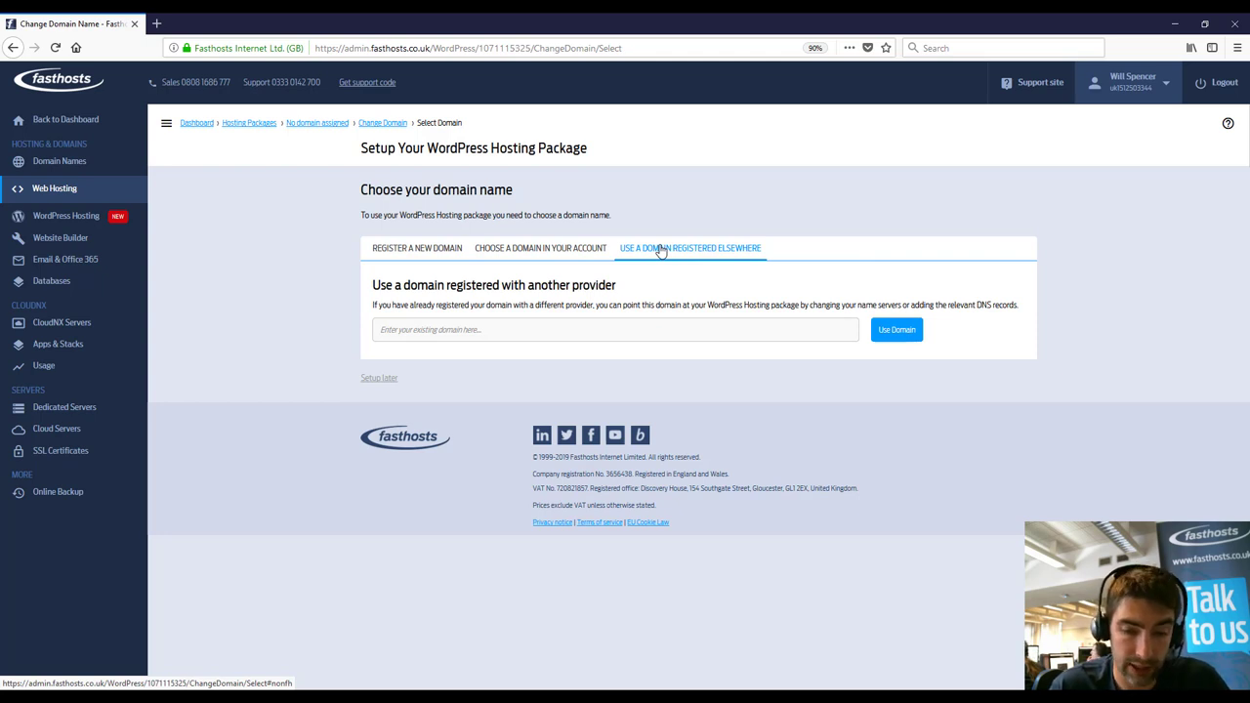
pyautogui.click(552, 260)
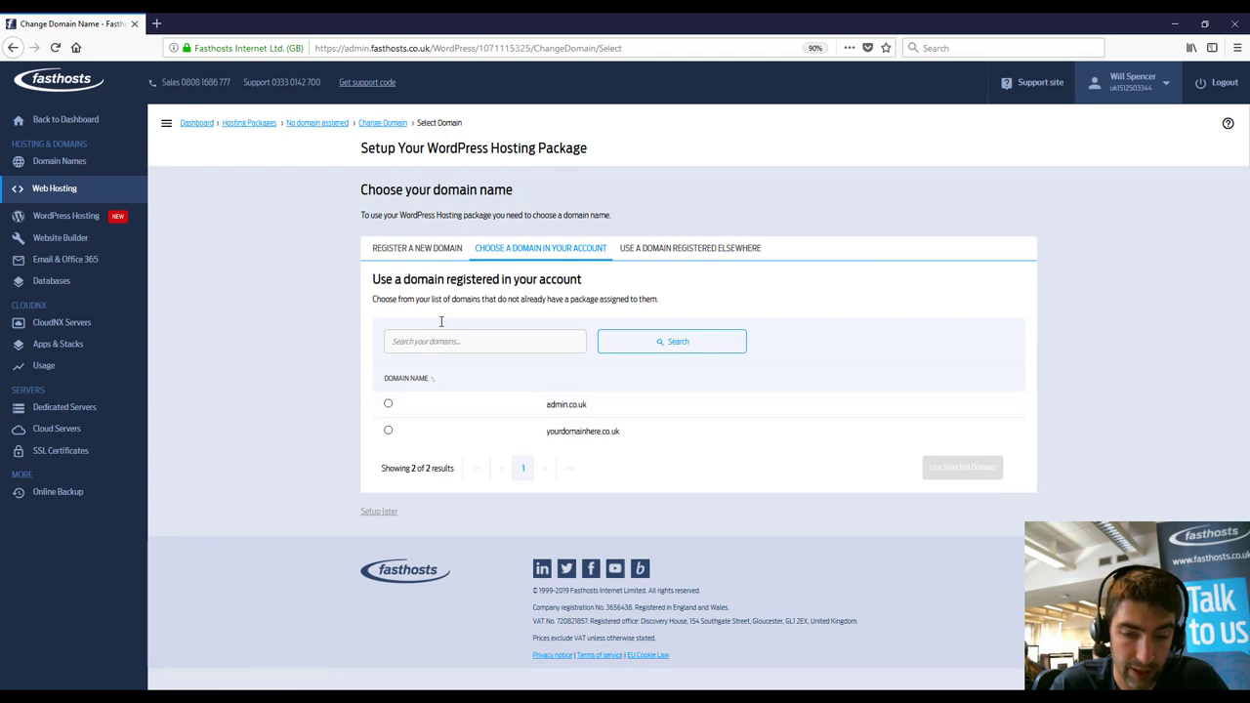
pyautogui.click(424, 258)
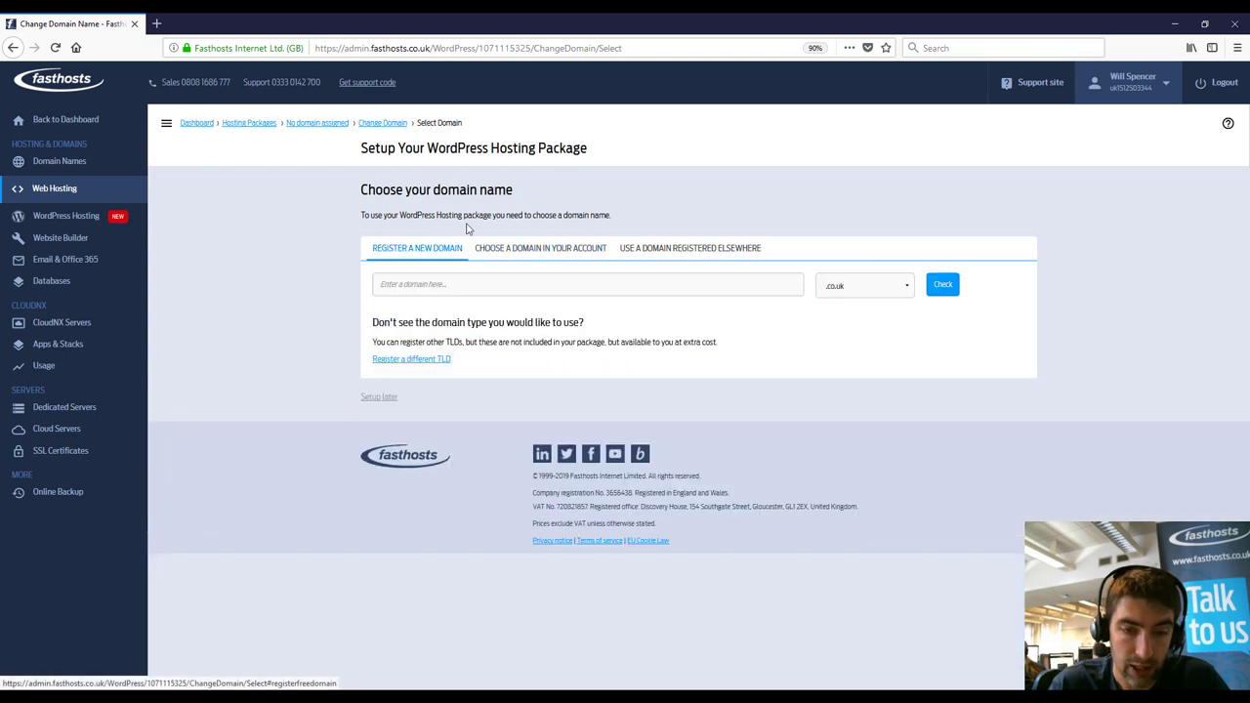
pyautogui.click(529, 248)
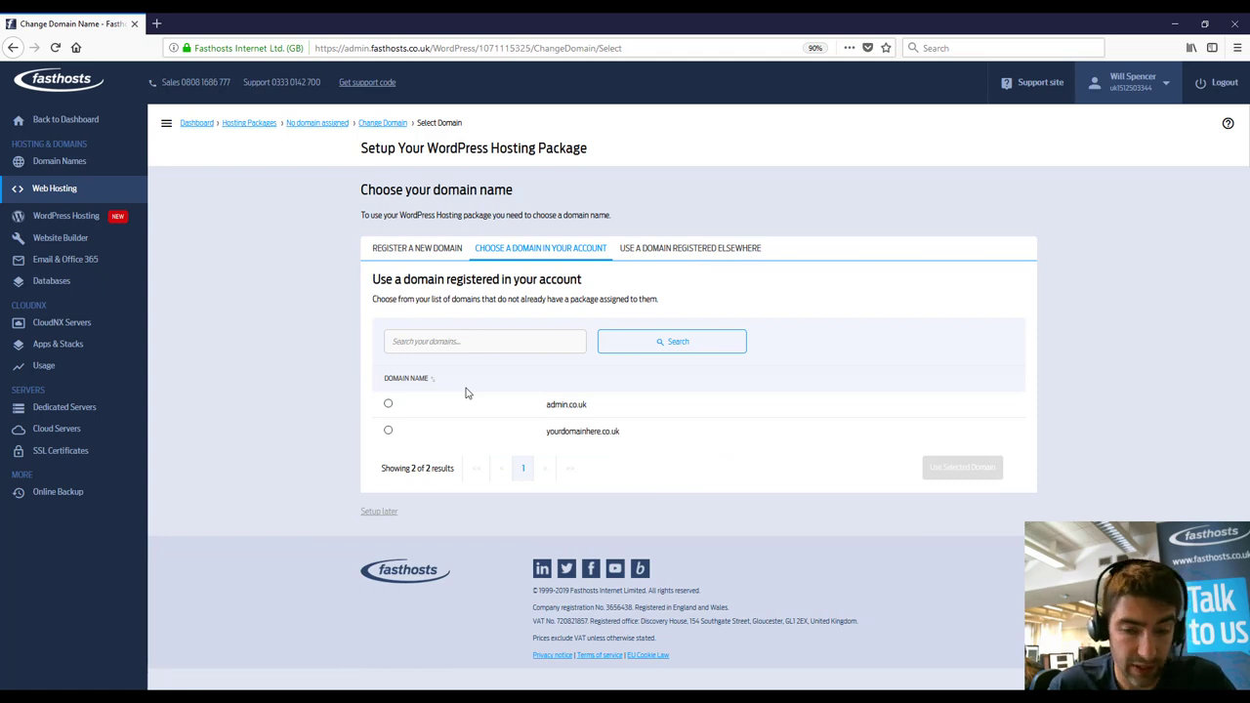
# Step: Submit the owner's externally registered .co.uk domain under 'Use a domain registered elsewhere'
pyautogui.click(697, 256)
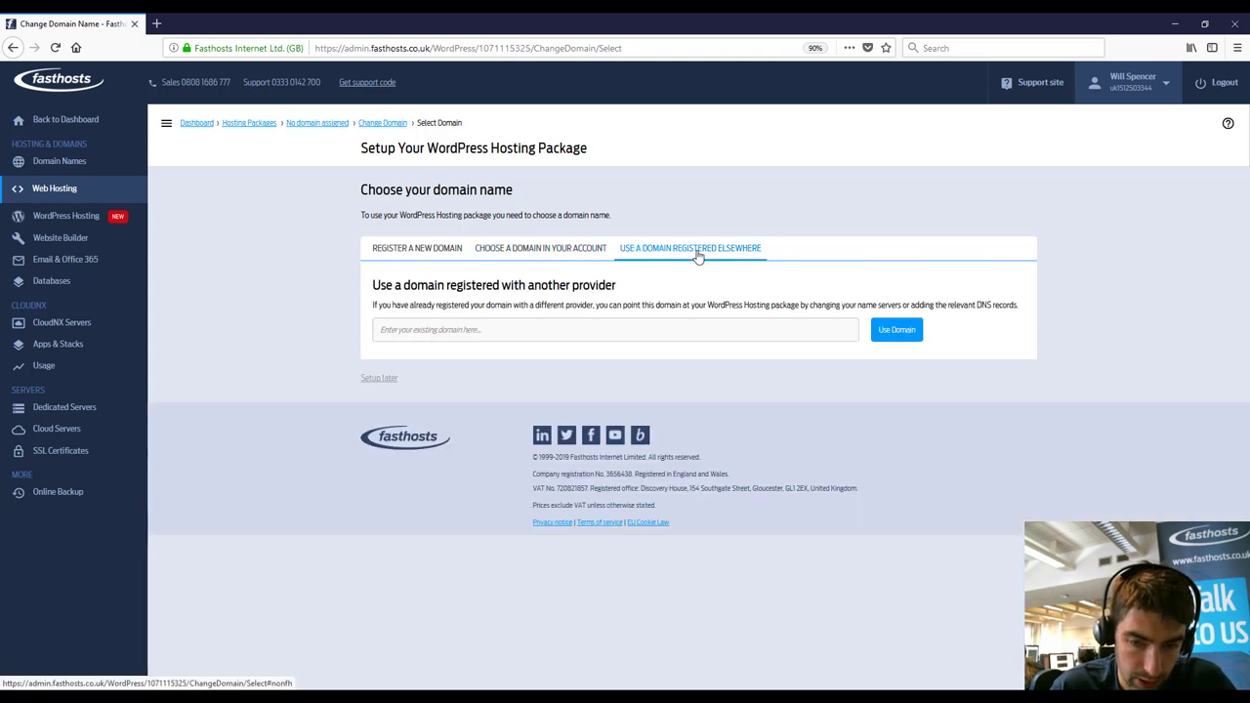
pyautogui.click(592, 331)
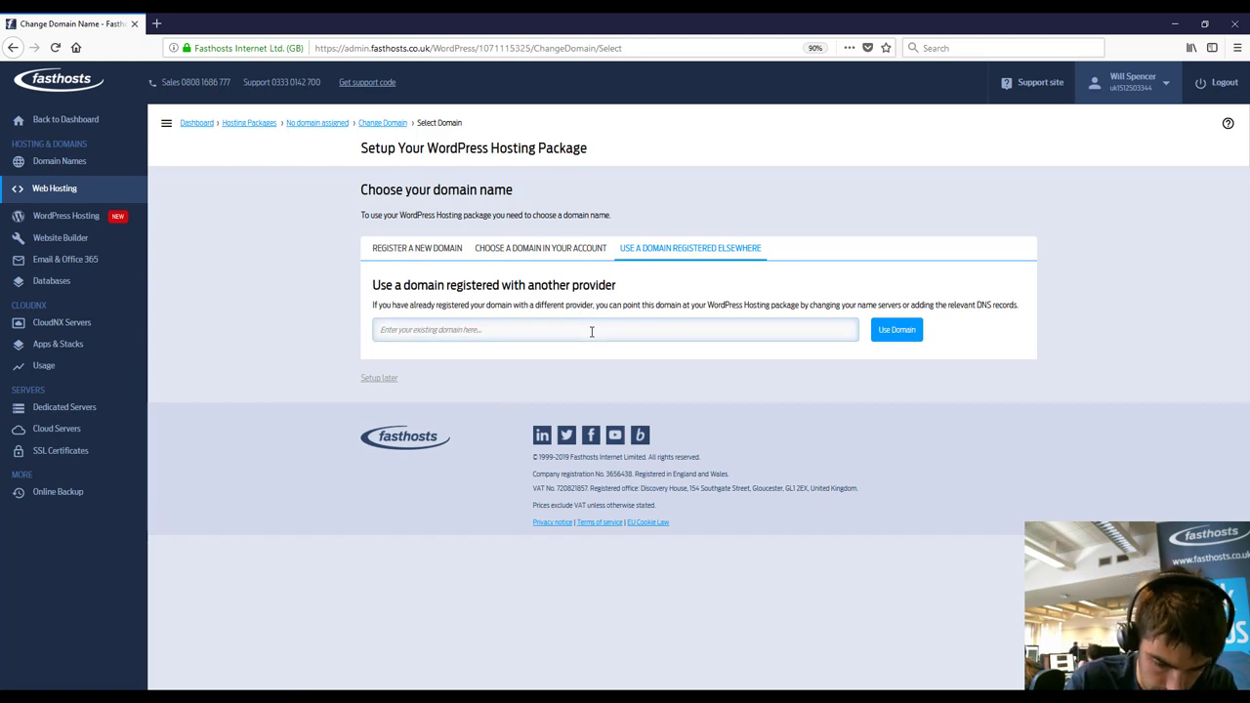
pyautogui.write('www.')
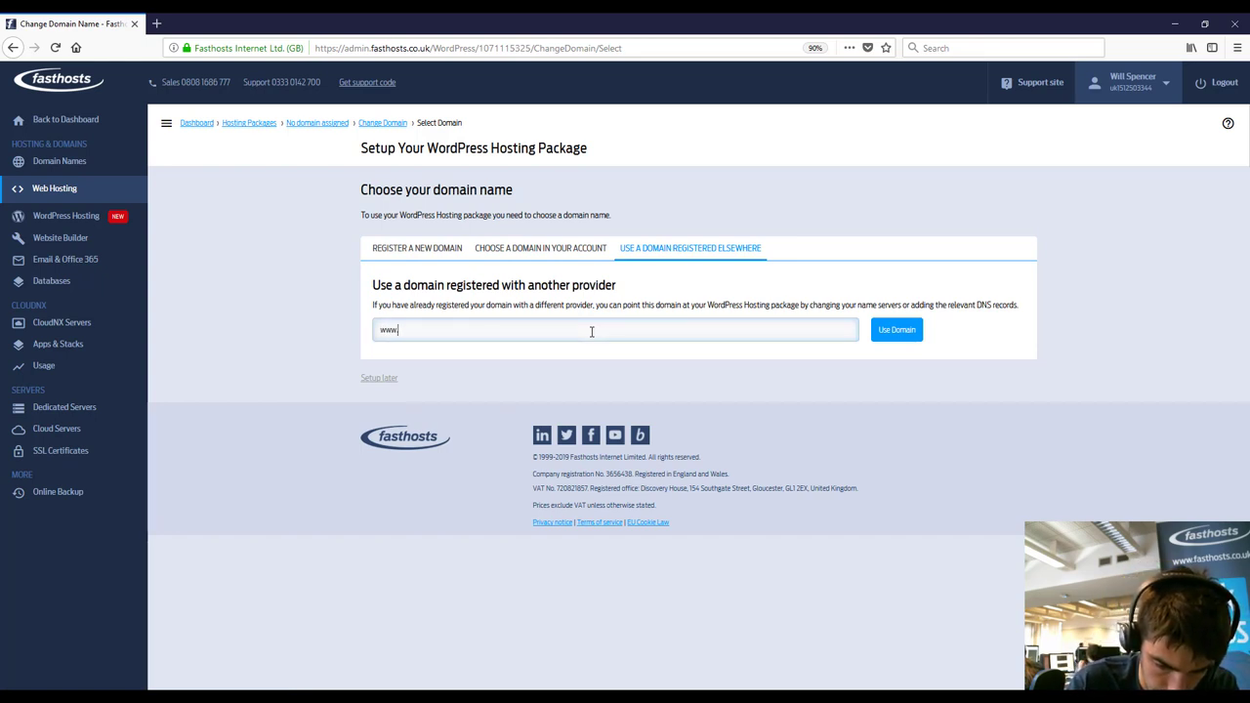
pyautogui.write('willspen')
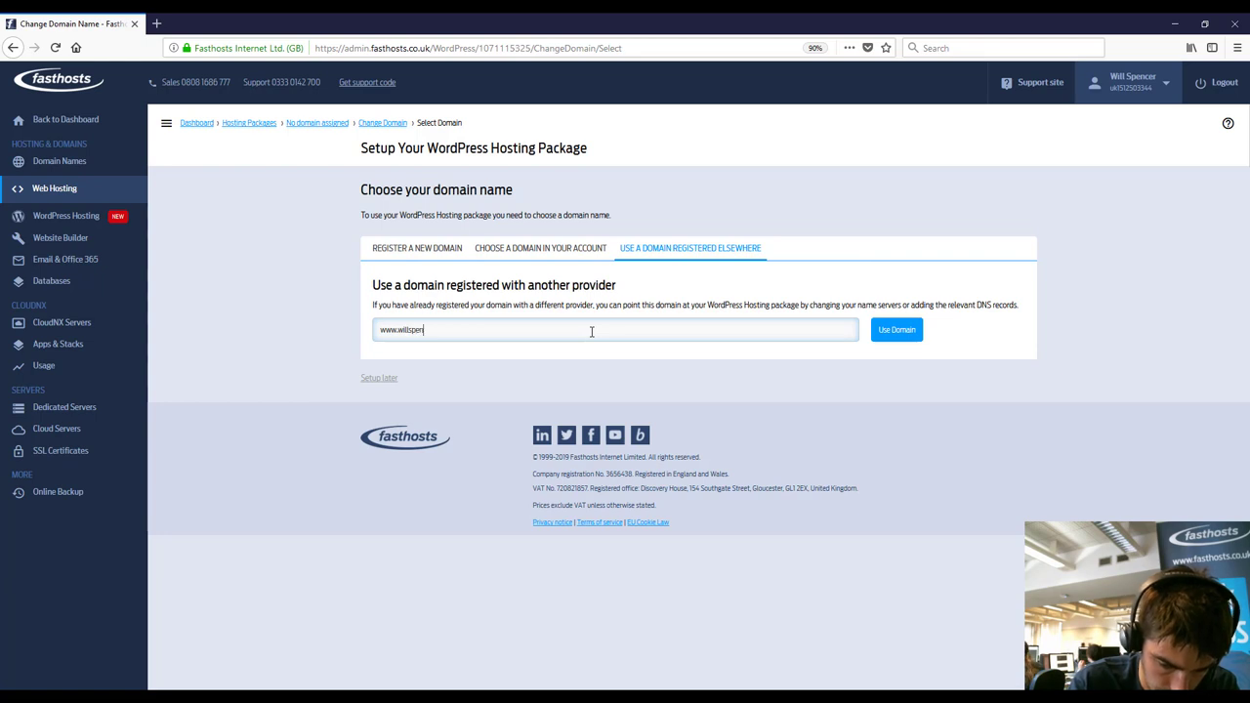
pyautogui.write('cer.co.uk')
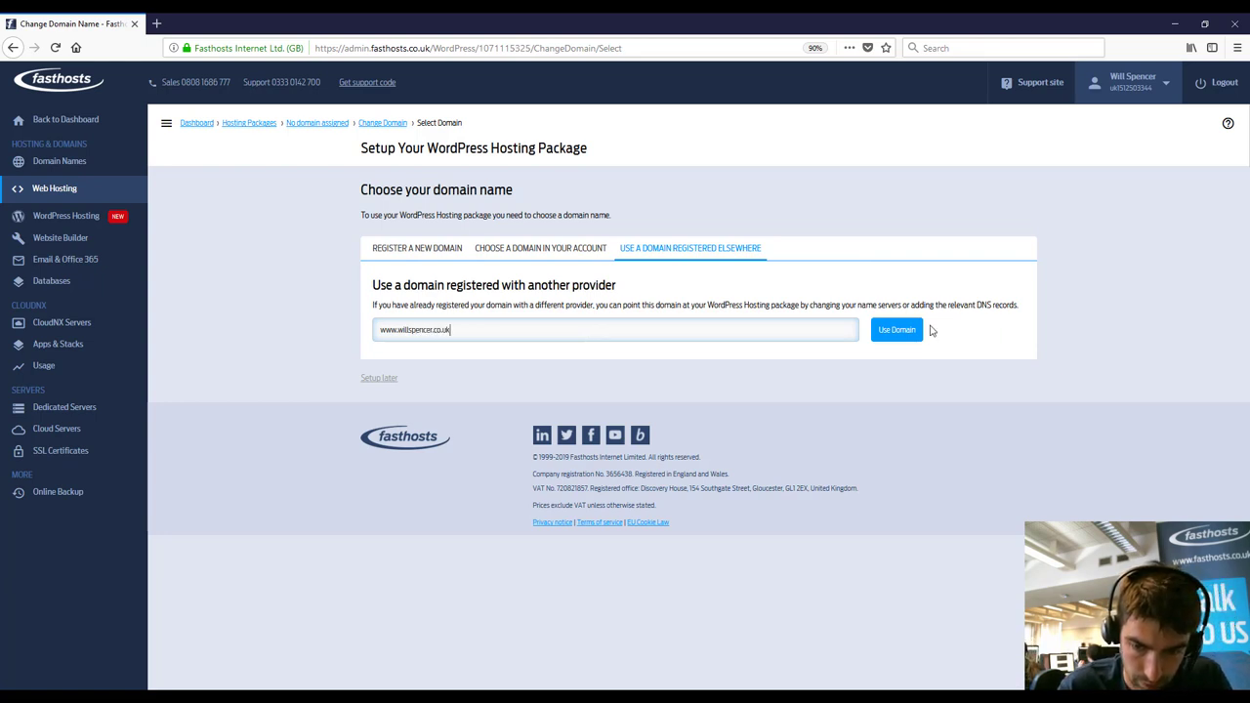
pyautogui.click(885, 344)
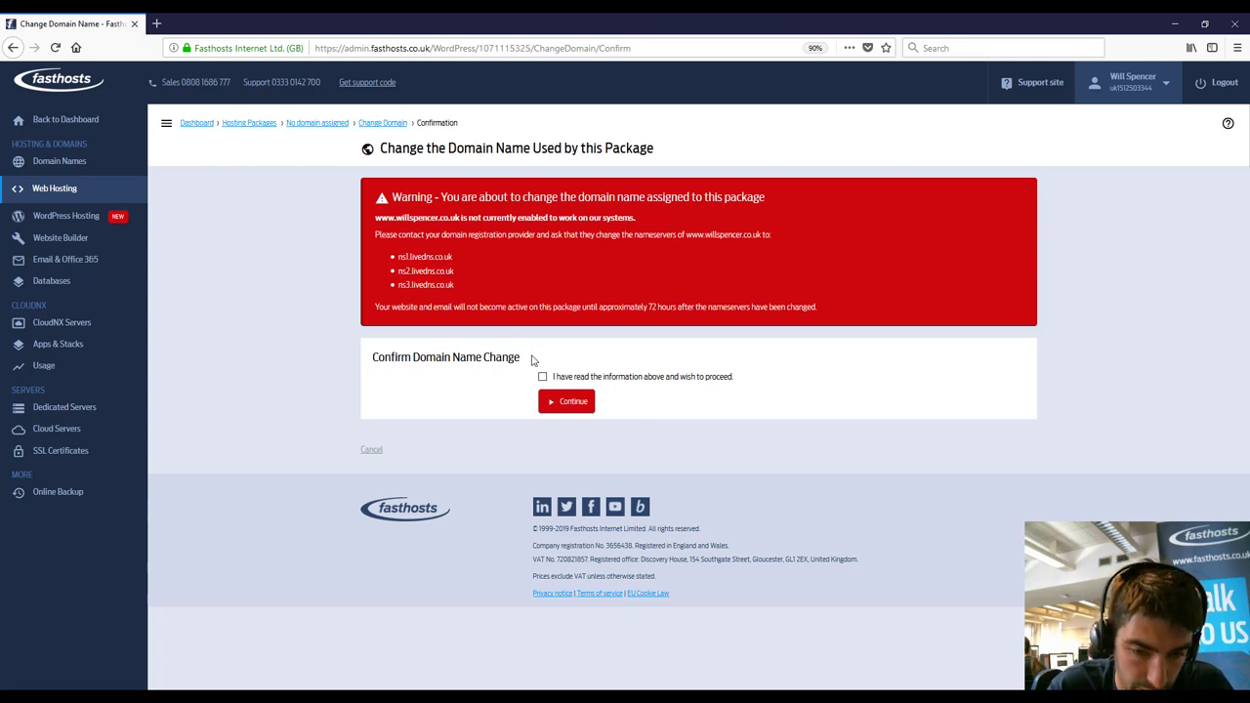
# Step: Tick 'I have read the information above and wish to proceed' on the nameserver warning
pyautogui.click(544, 379)
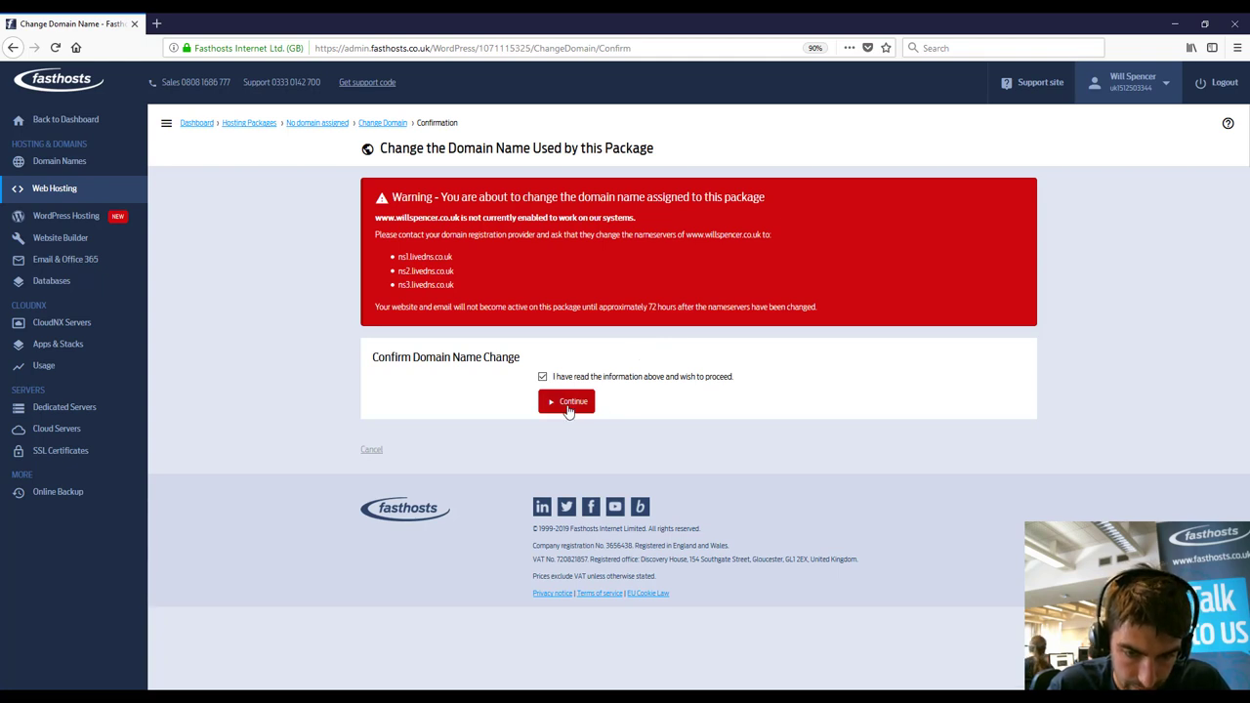
# Step: Confirm the domain change so the WordPress installation begins
pyautogui.click(569, 410)
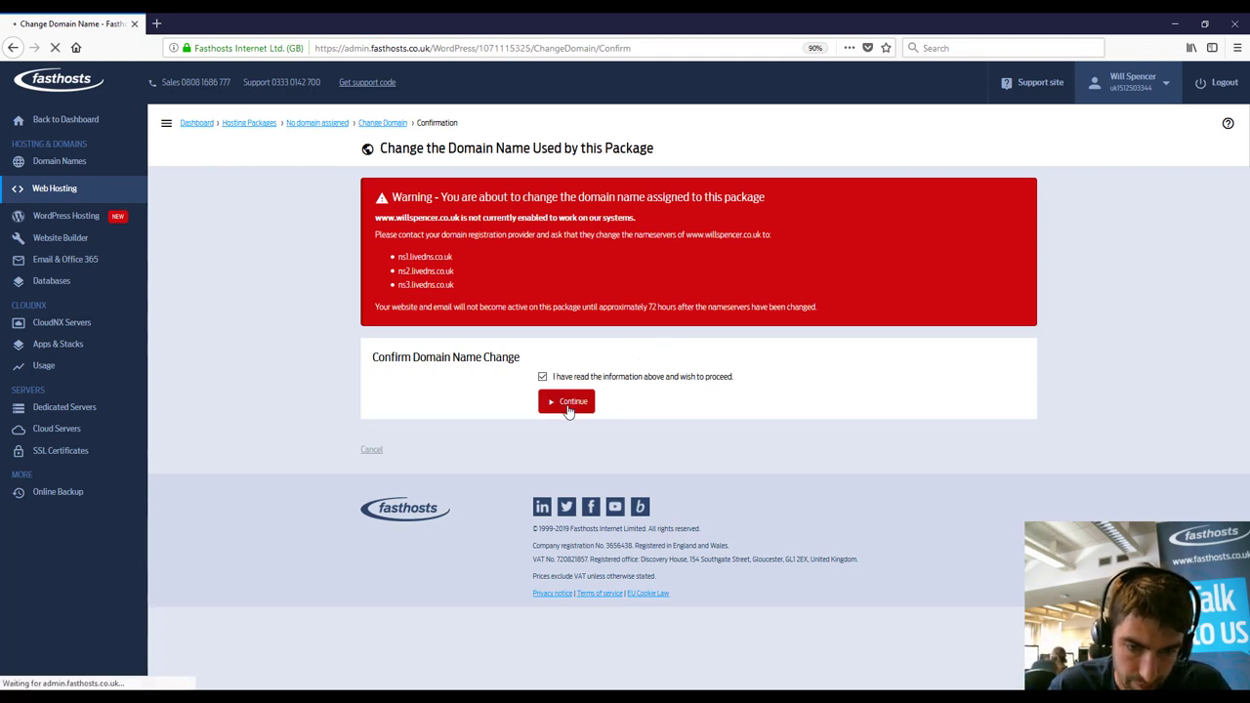